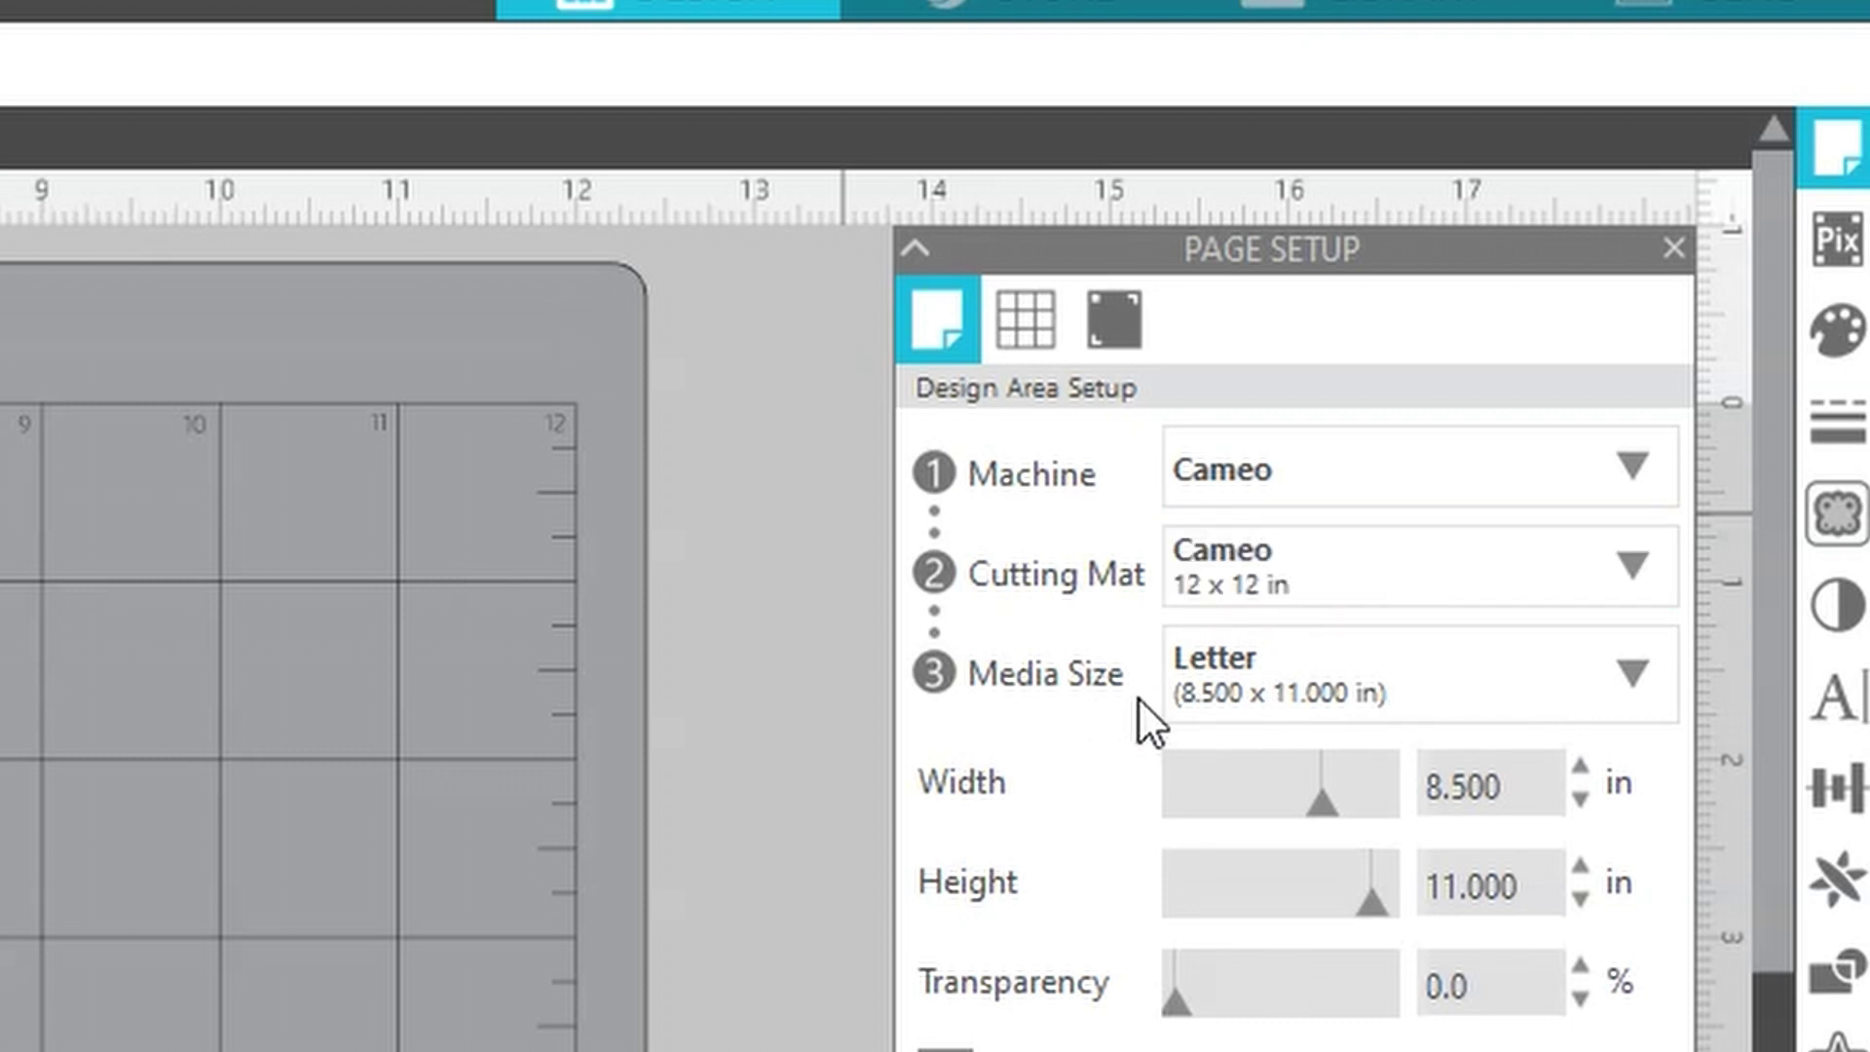
# - Set the page's media size to a custom 12 in width and 6 in height
pyautogui.click(1632, 694)
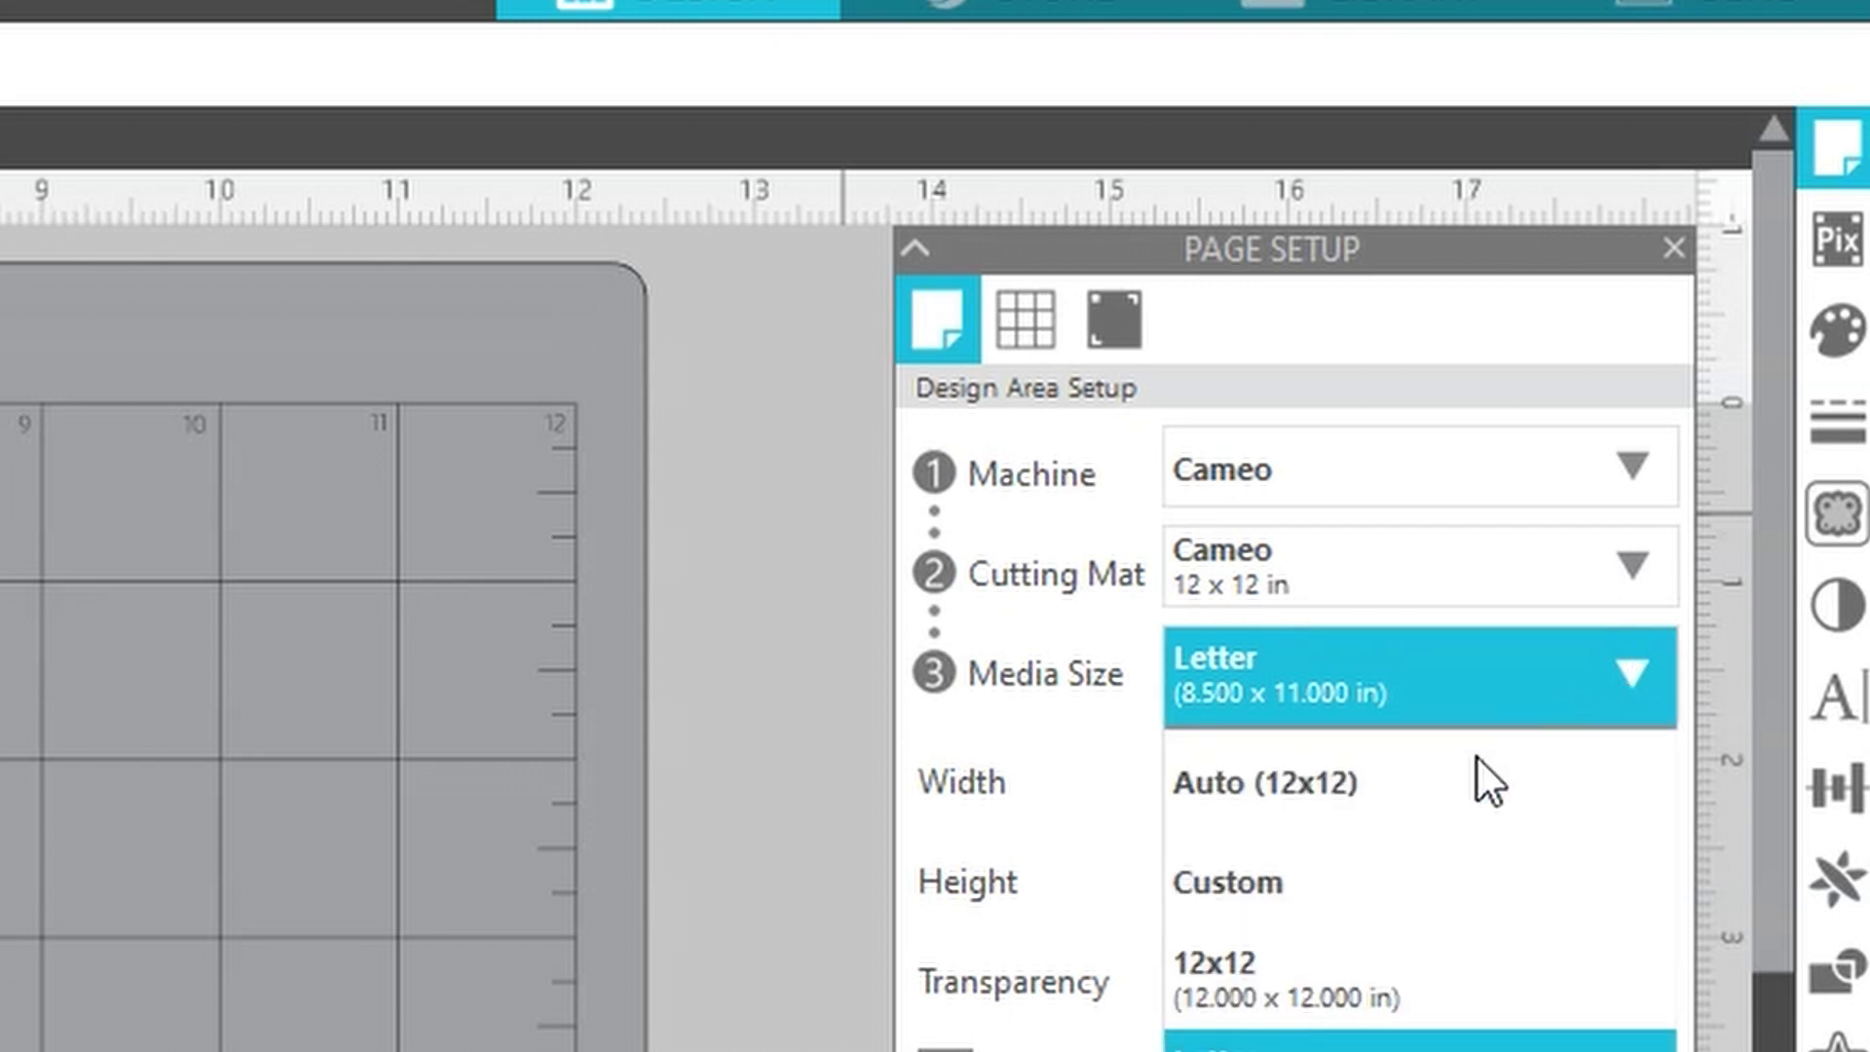
pyautogui.click(1283, 881)
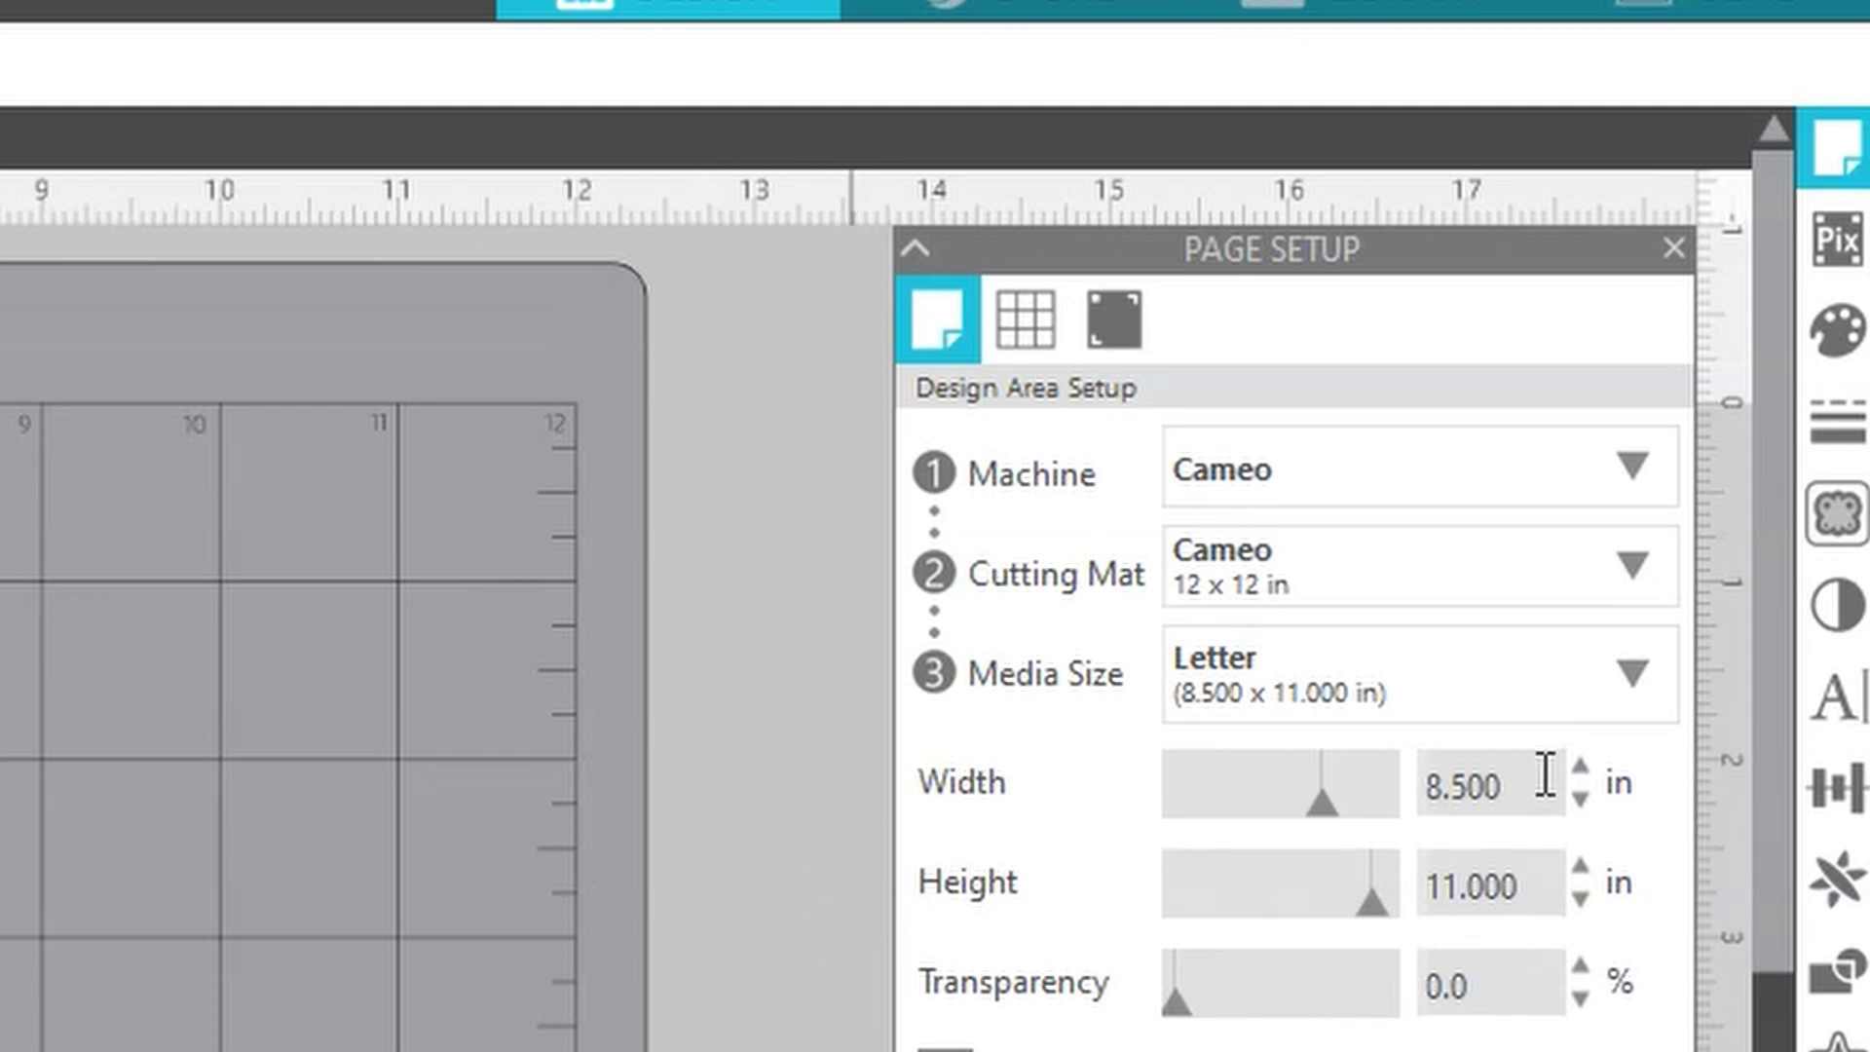
pyautogui.moveTo(1520, 790); pyautogui.dragTo(1393, 793)
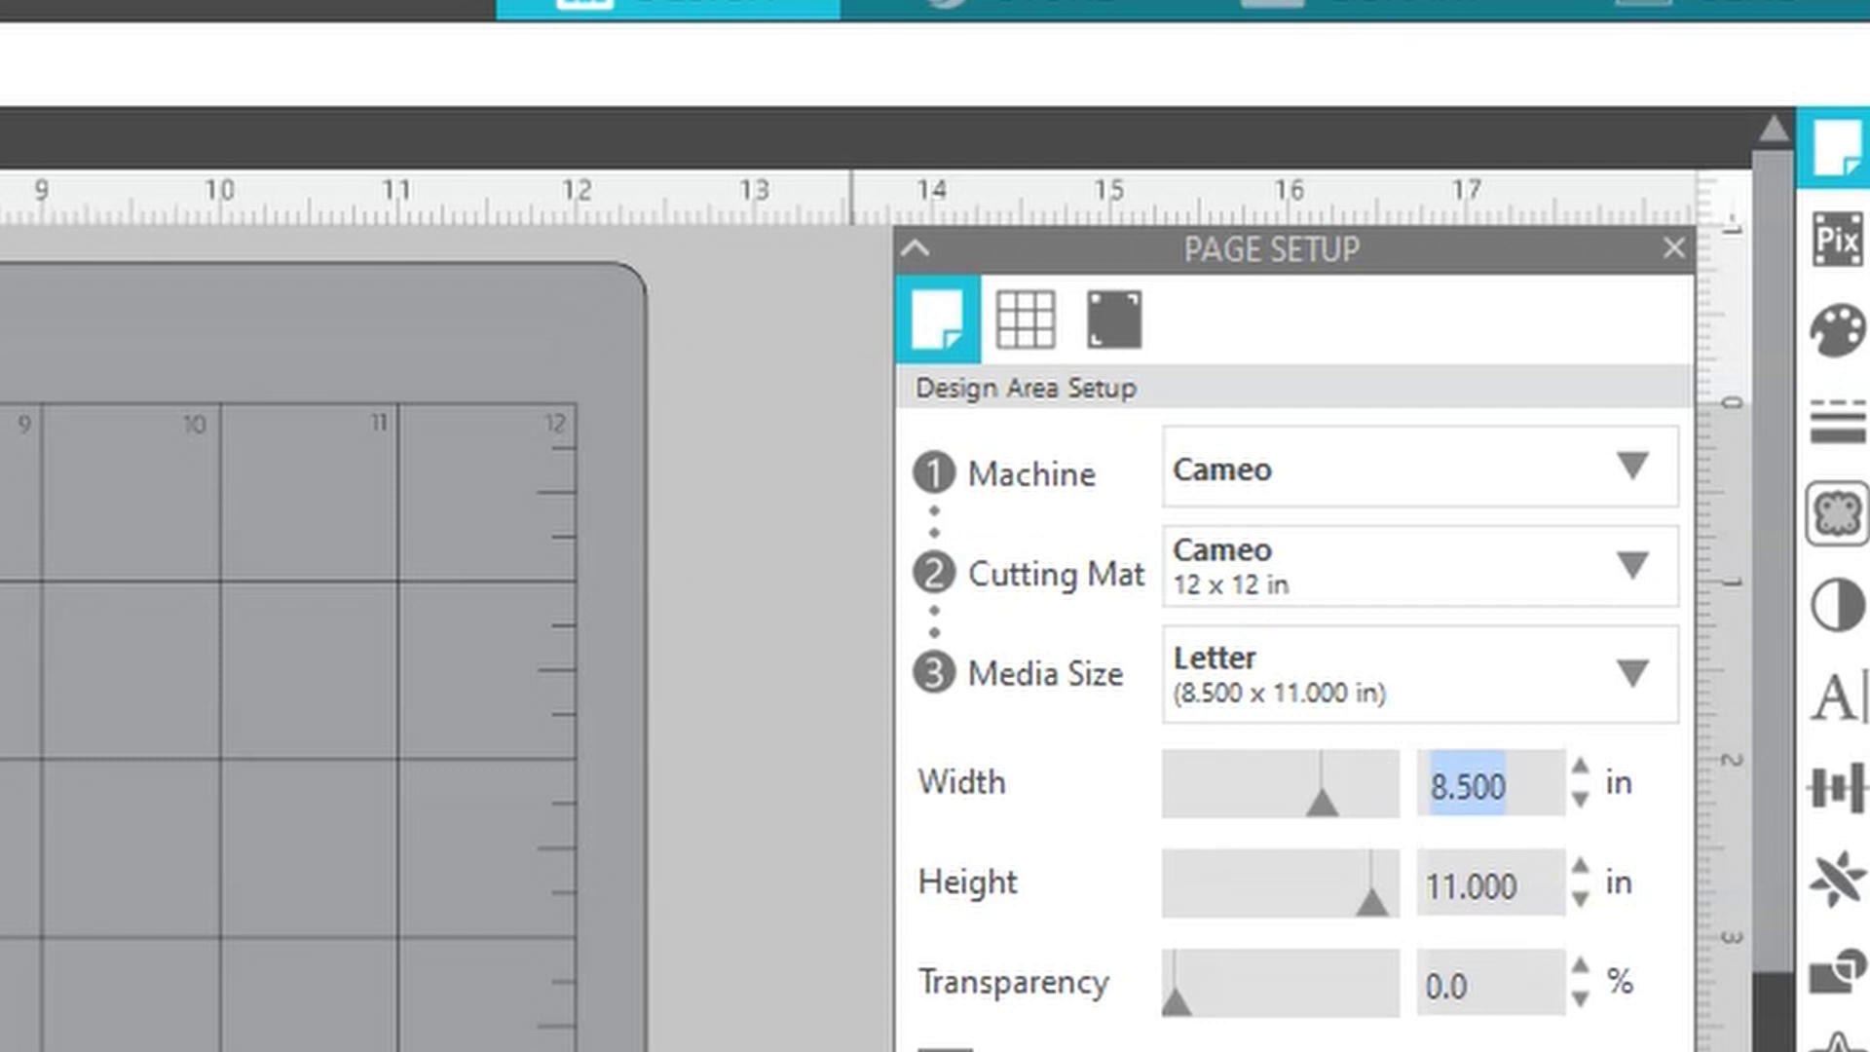
pyautogui.write('12')
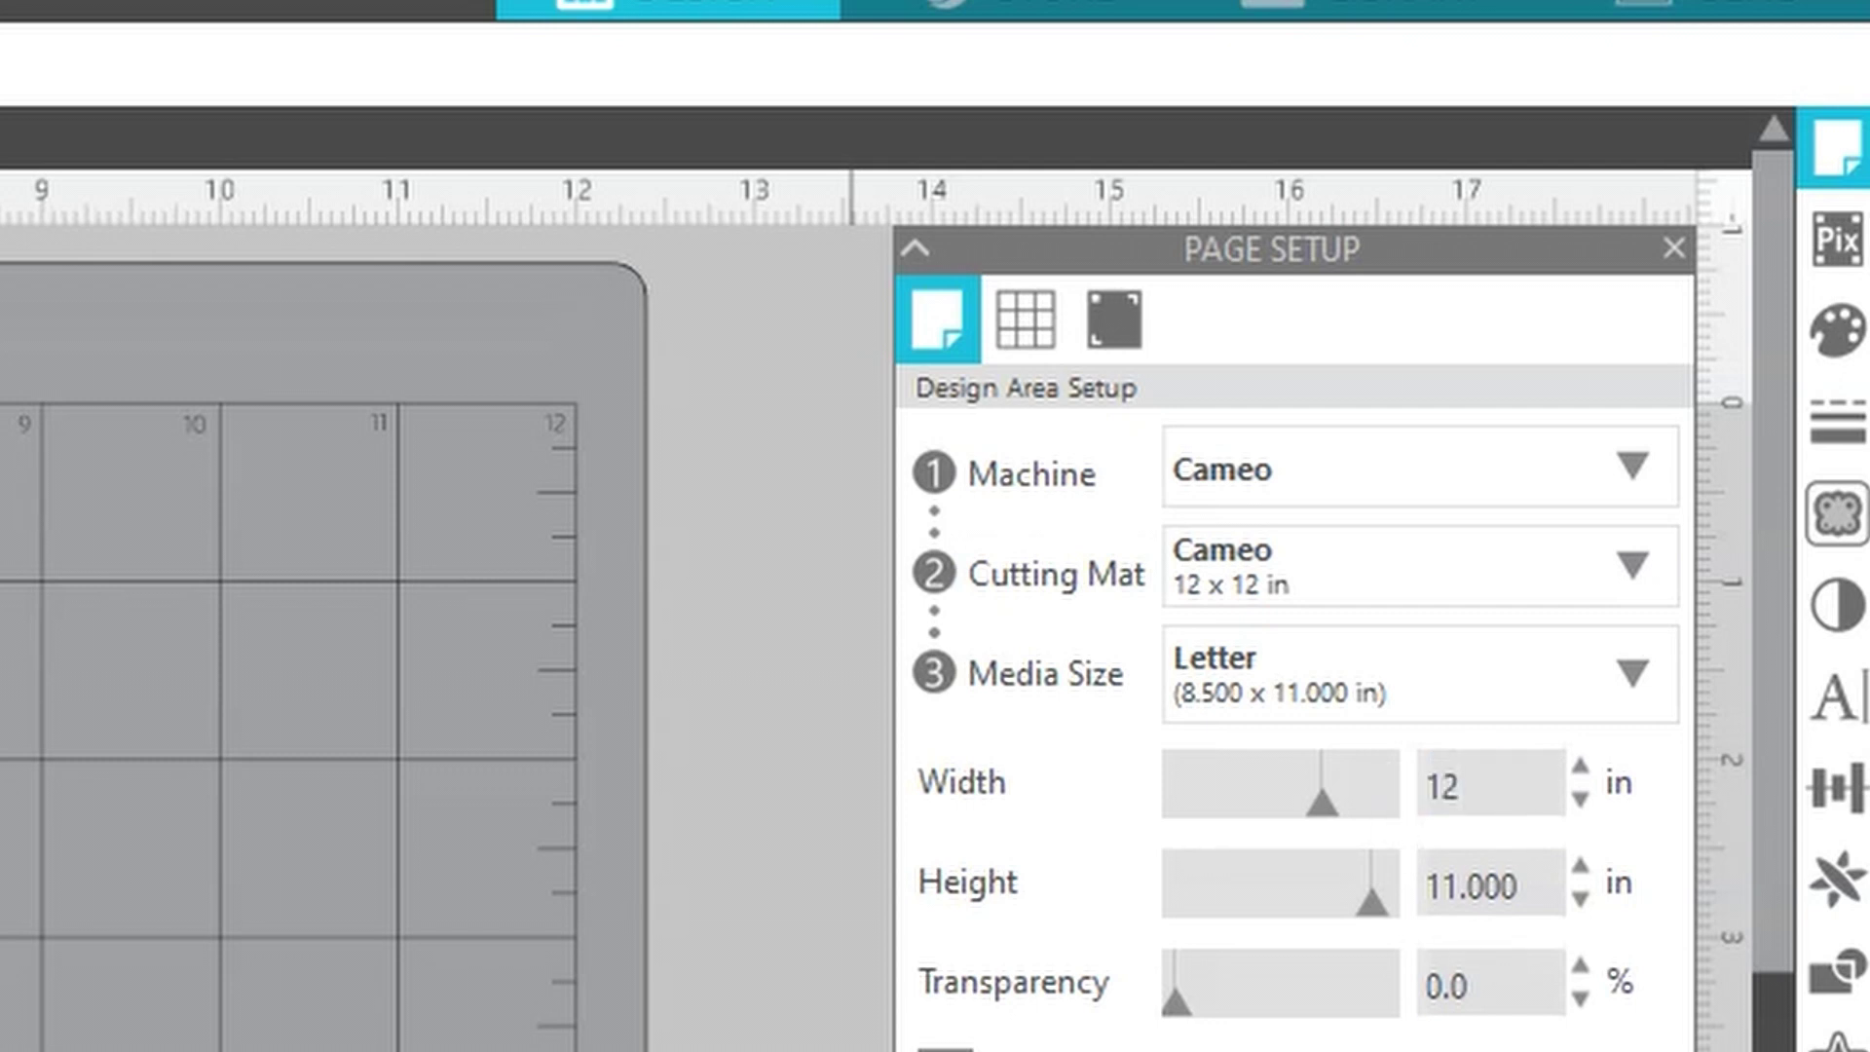
pyautogui.click(1512, 886)
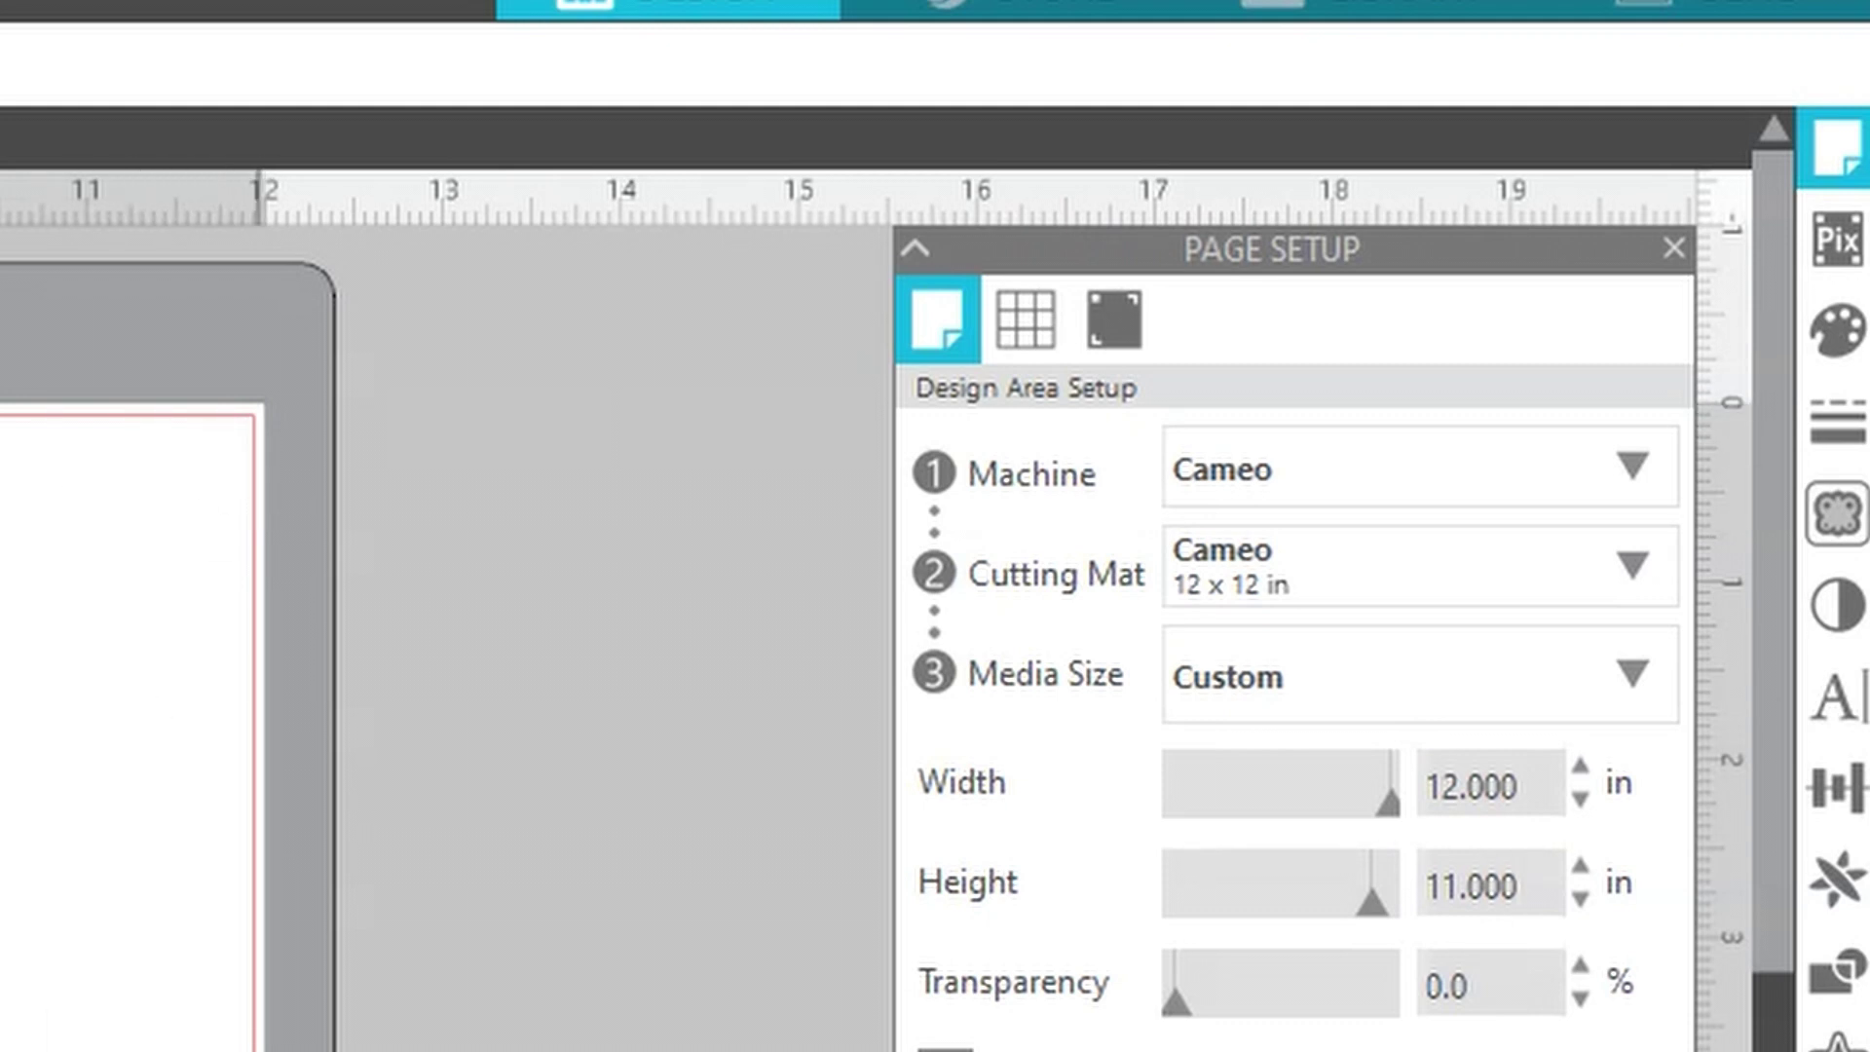
pyautogui.doubleClick(1529, 886)
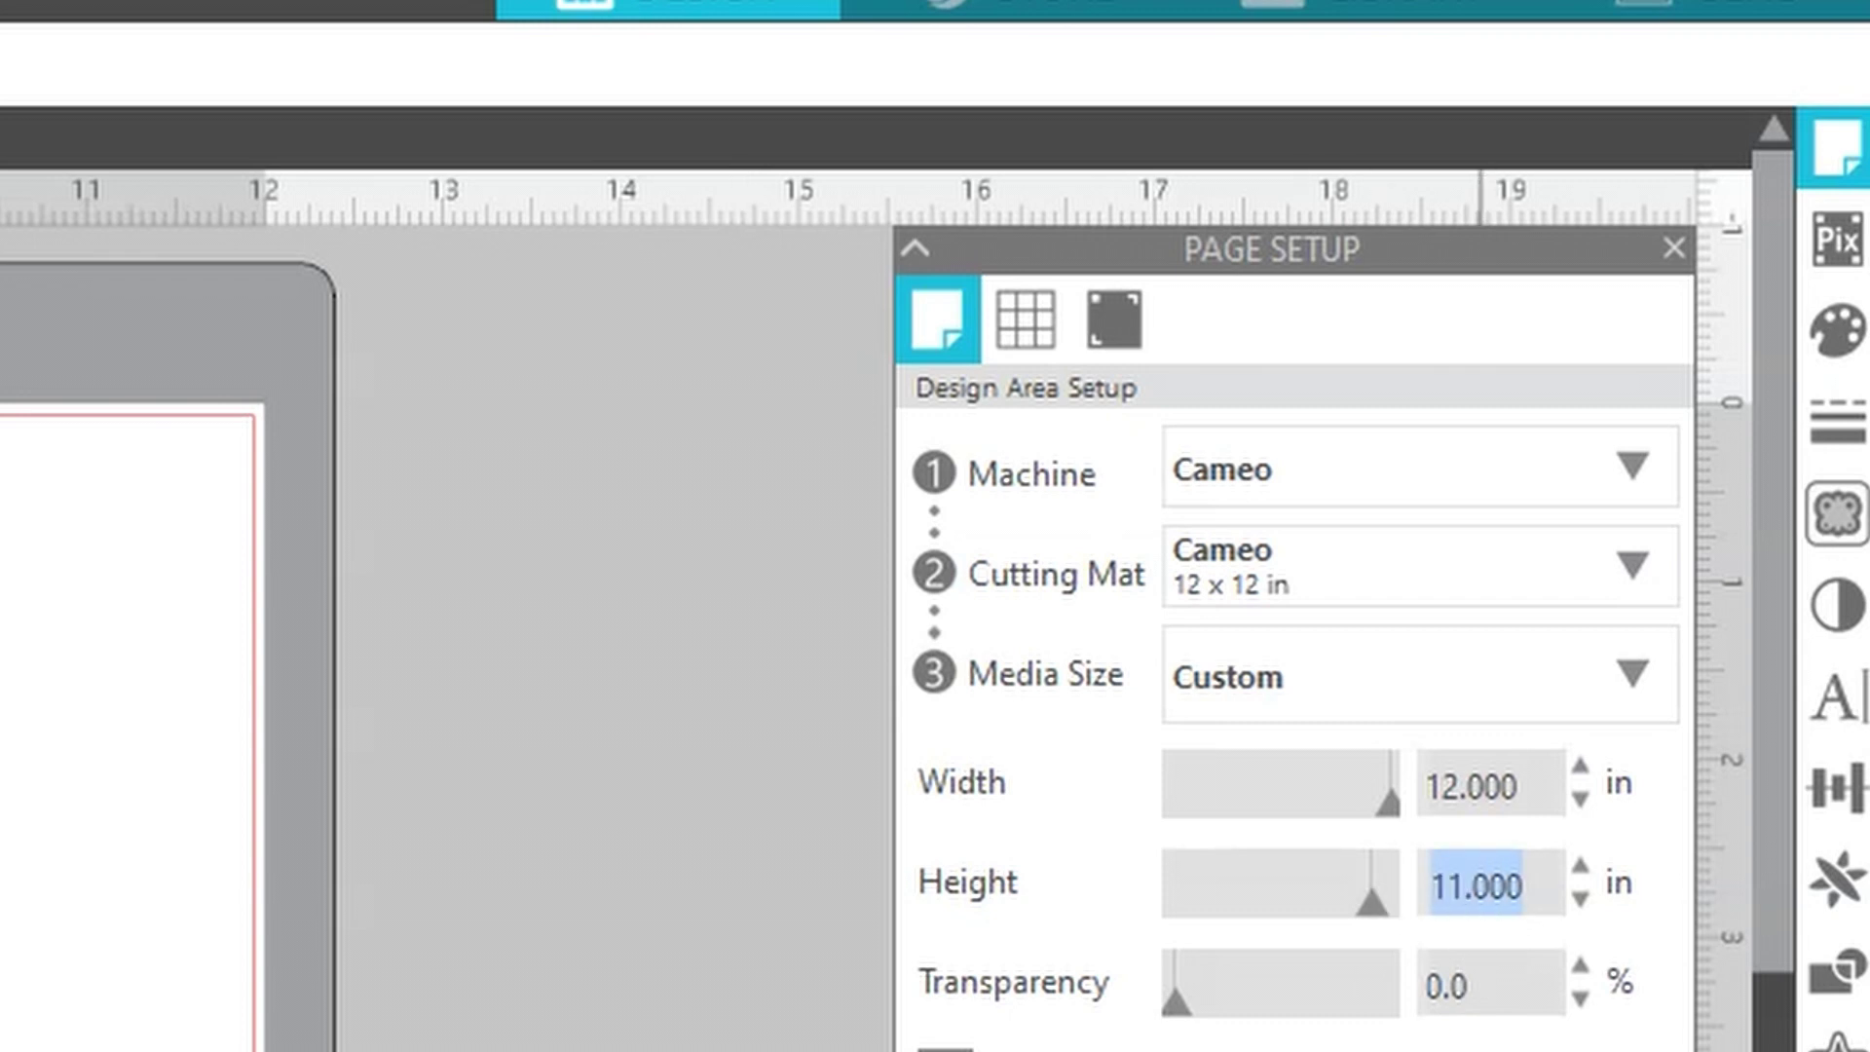
pyautogui.write('6')
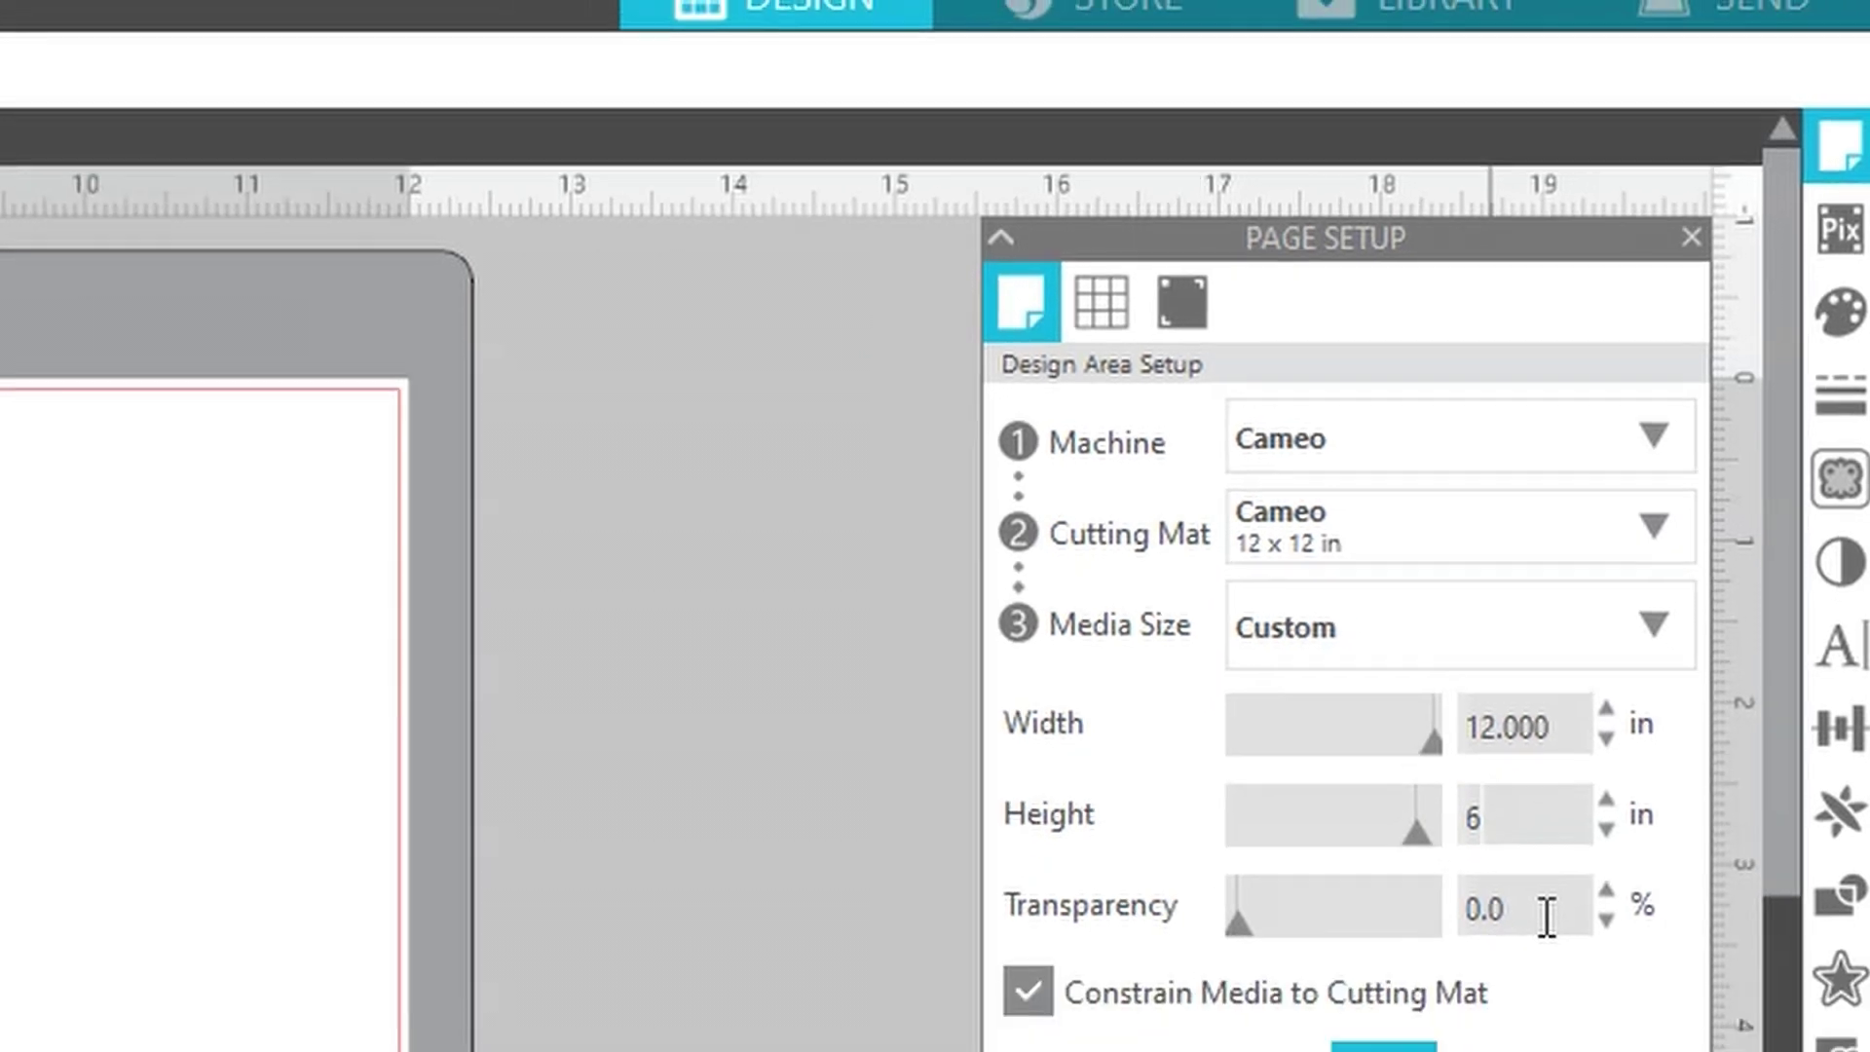
pyautogui.press('Return')
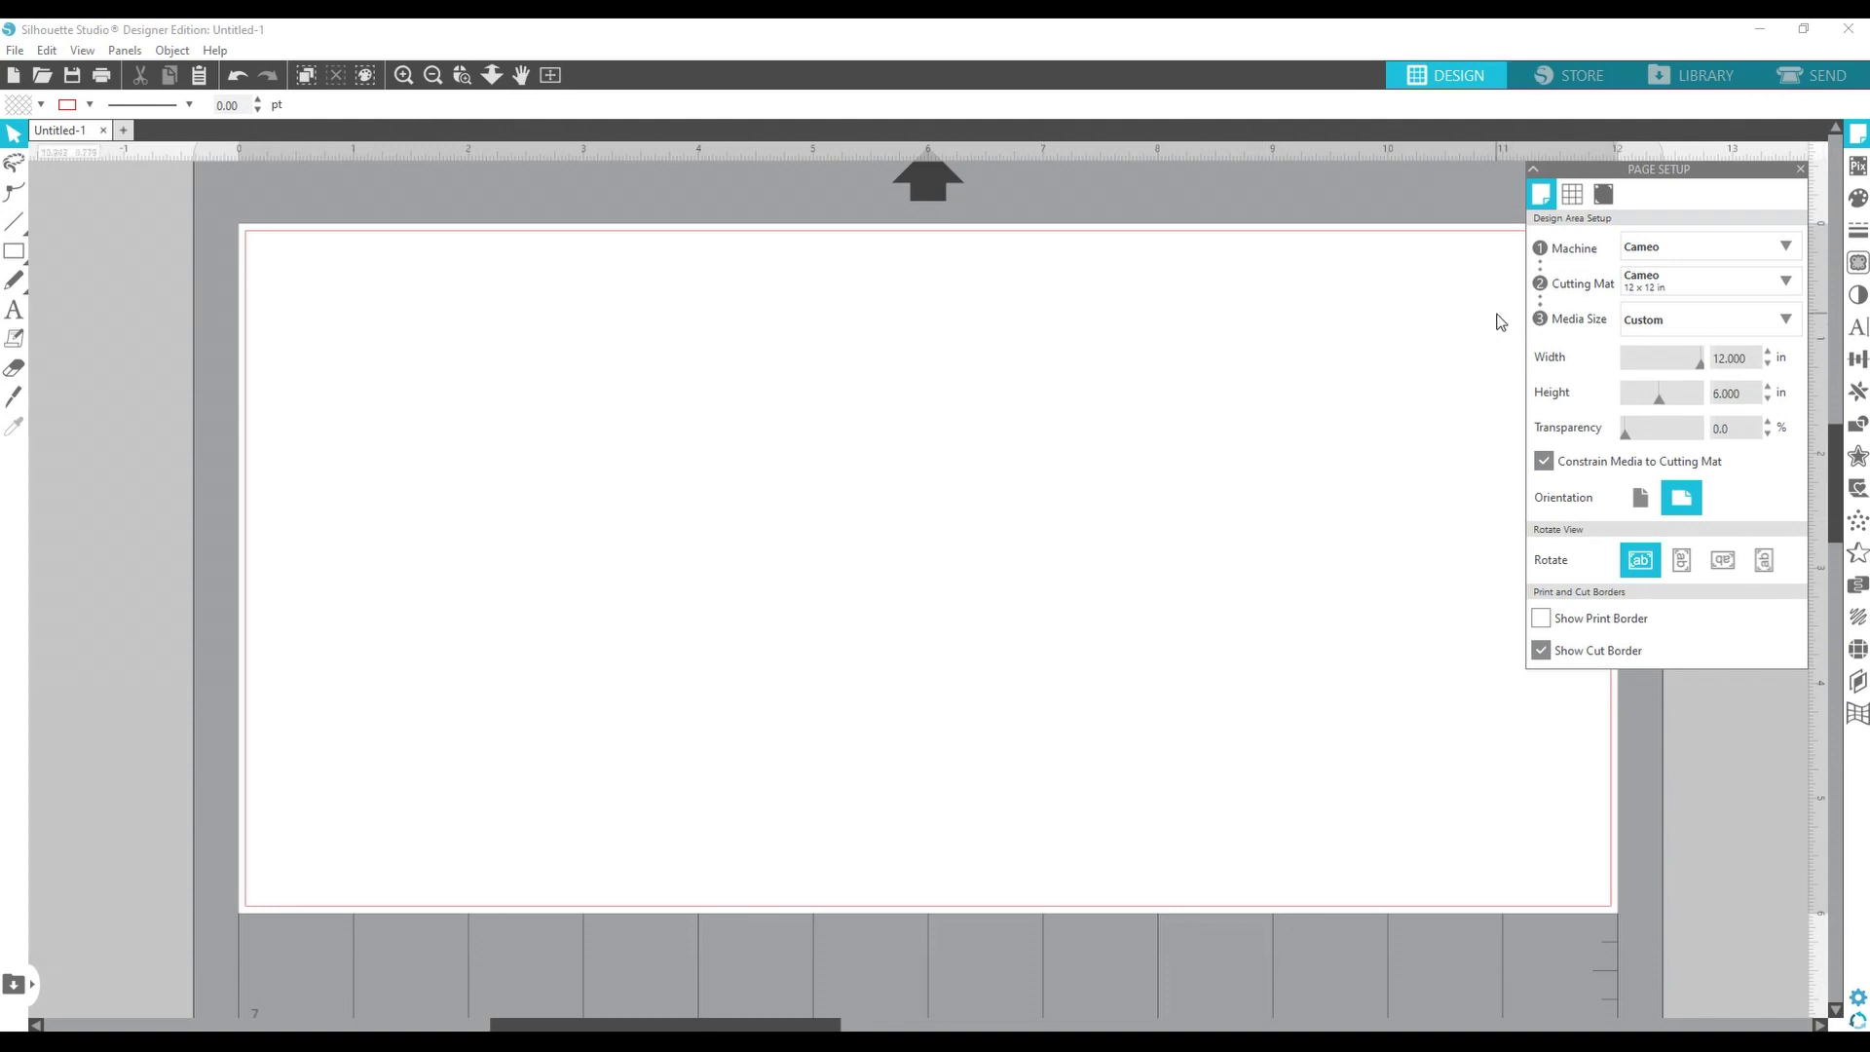
pyautogui.scroll(2, 881, 541)
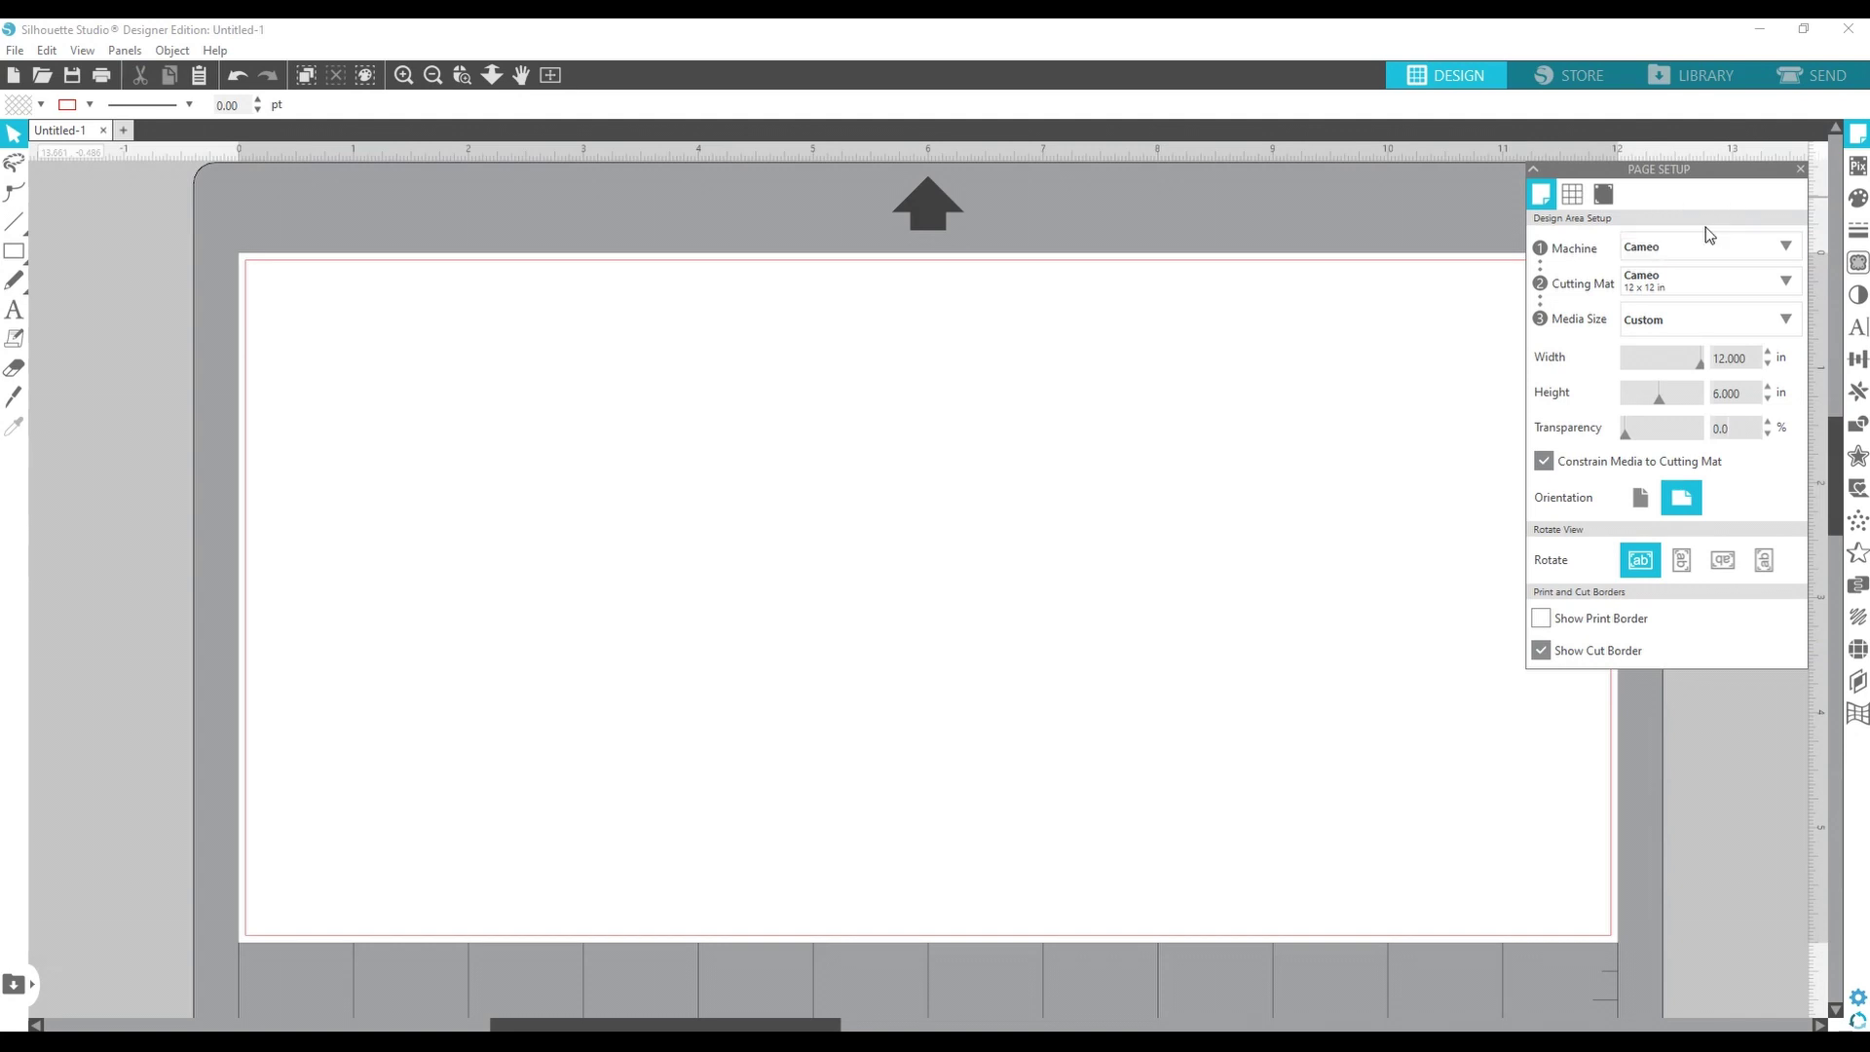
pyautogui.scroll(-3, 1012, 606)
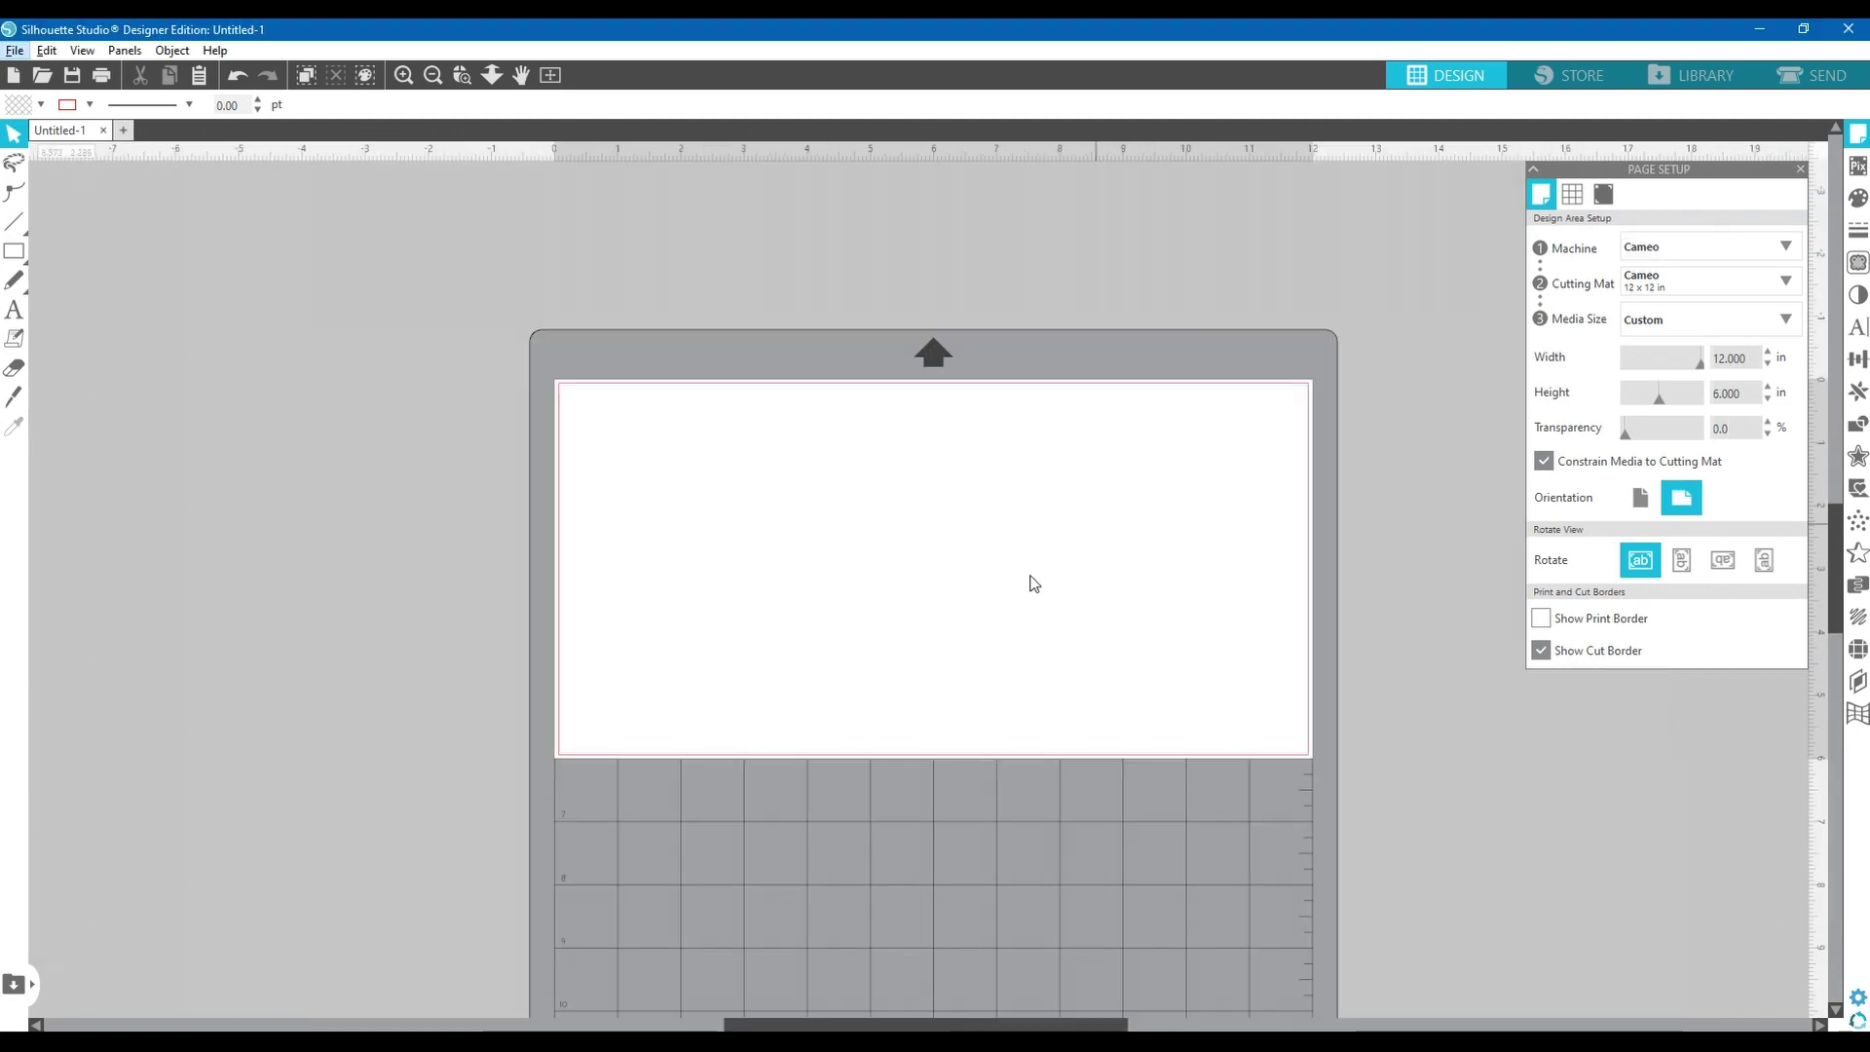
pyautogui.scroll(-1, 990, 460)
pyautogui.scroll(2, 989, 460)
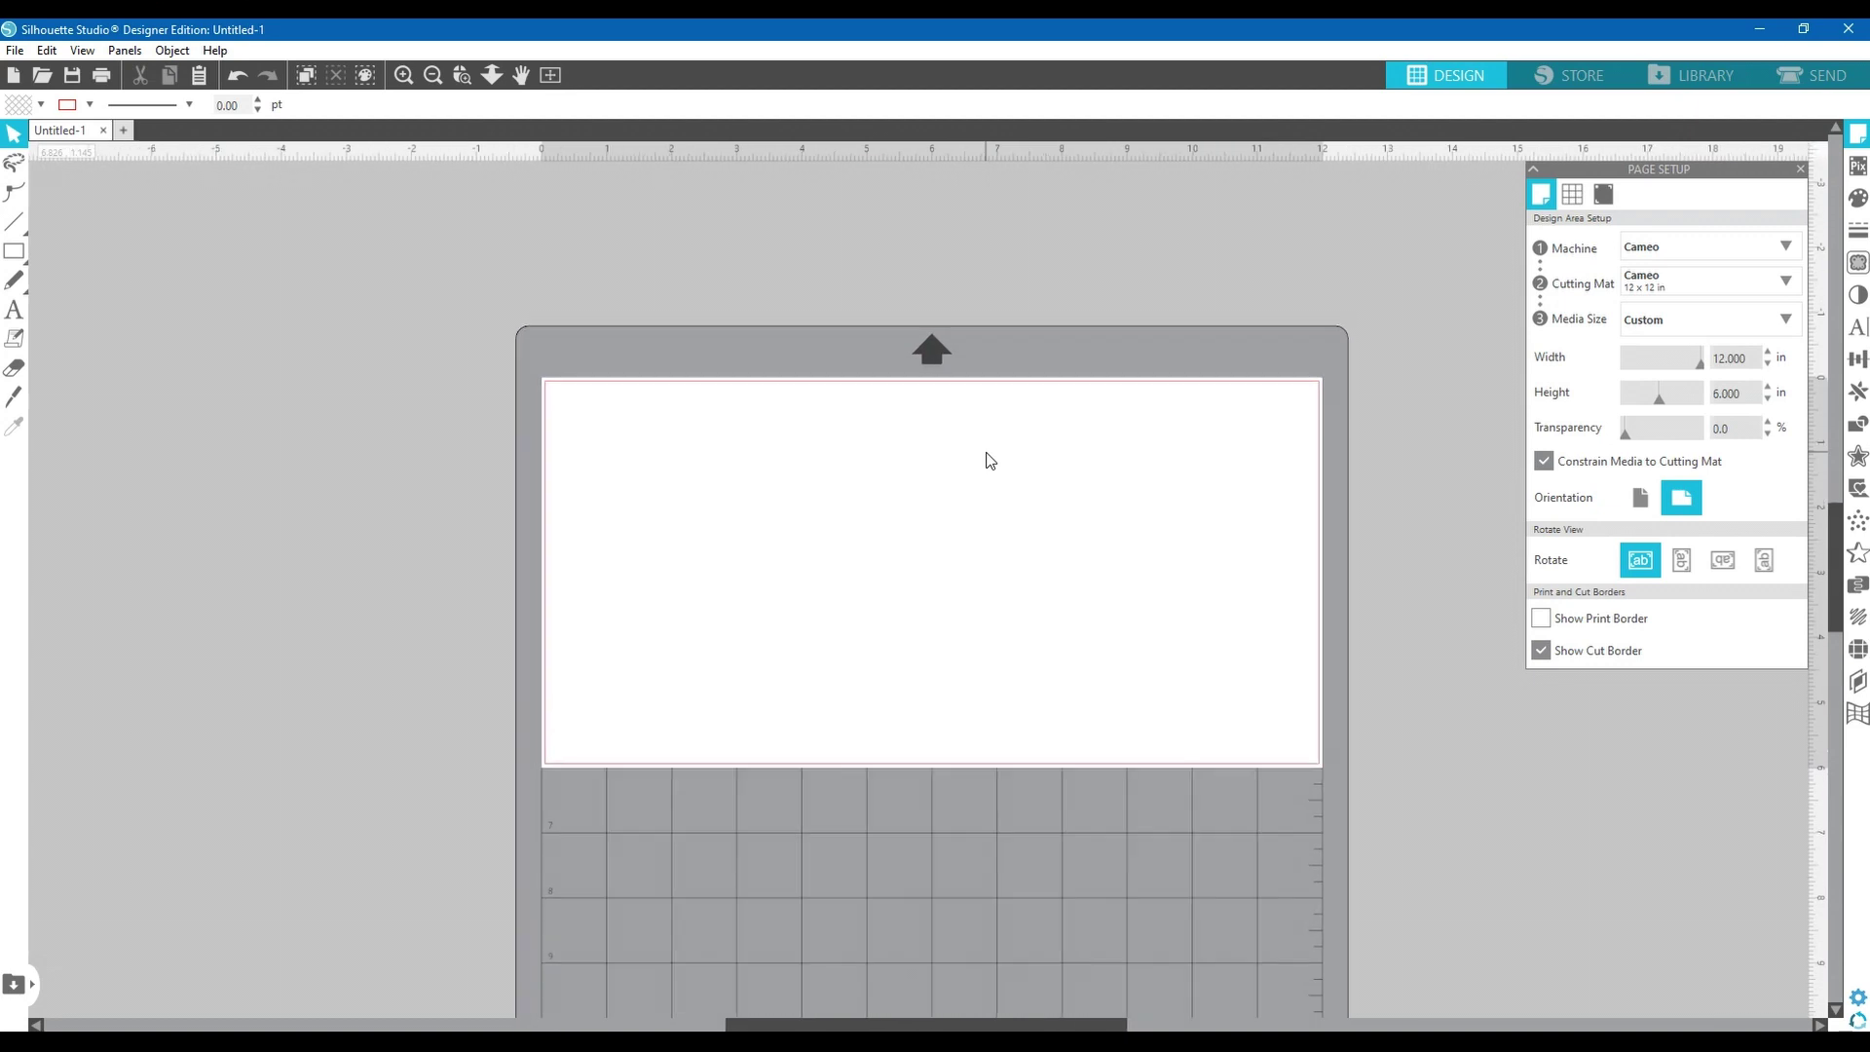
pyautogui.scroll(1, 990, 460)
pyautogui.scroll(-2, 989, 460)
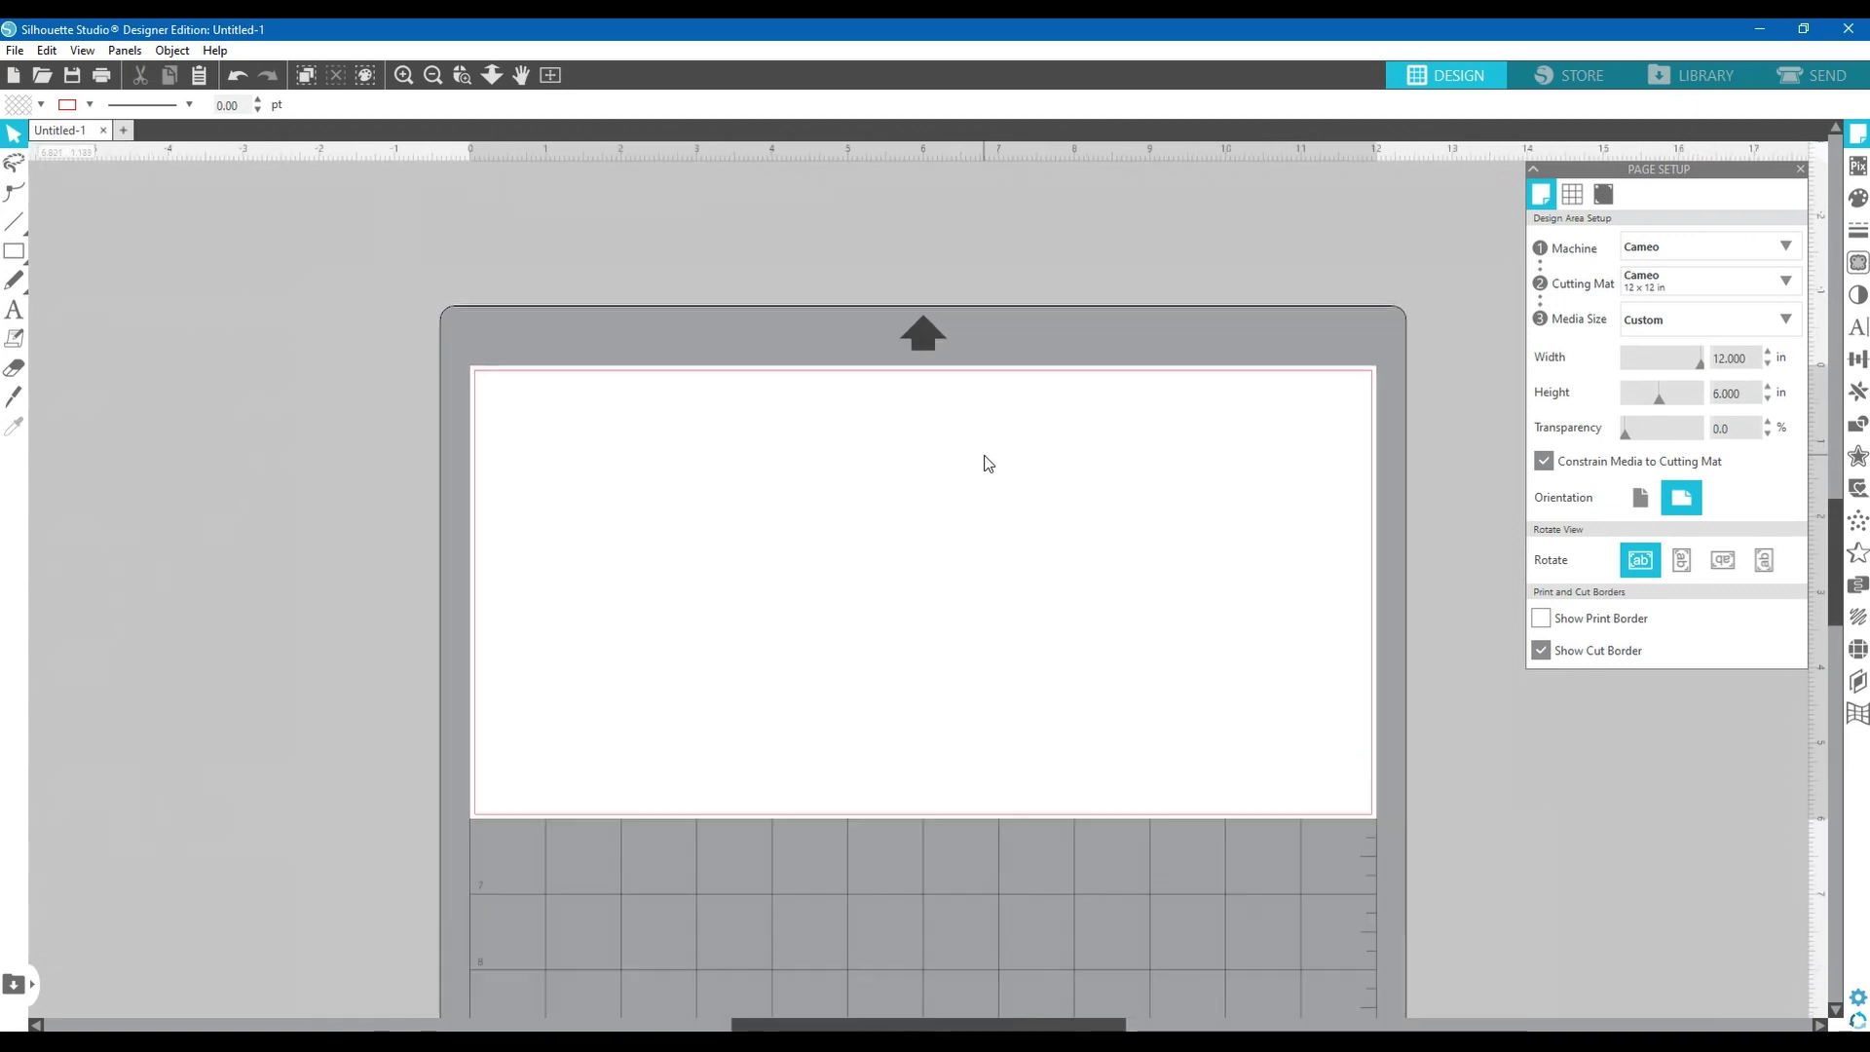
pyautogui.scroll(1, 988, 461)
pyautogui.scroll(1, 989, 463)
pyautogui.scroll(-2, 986, 464)
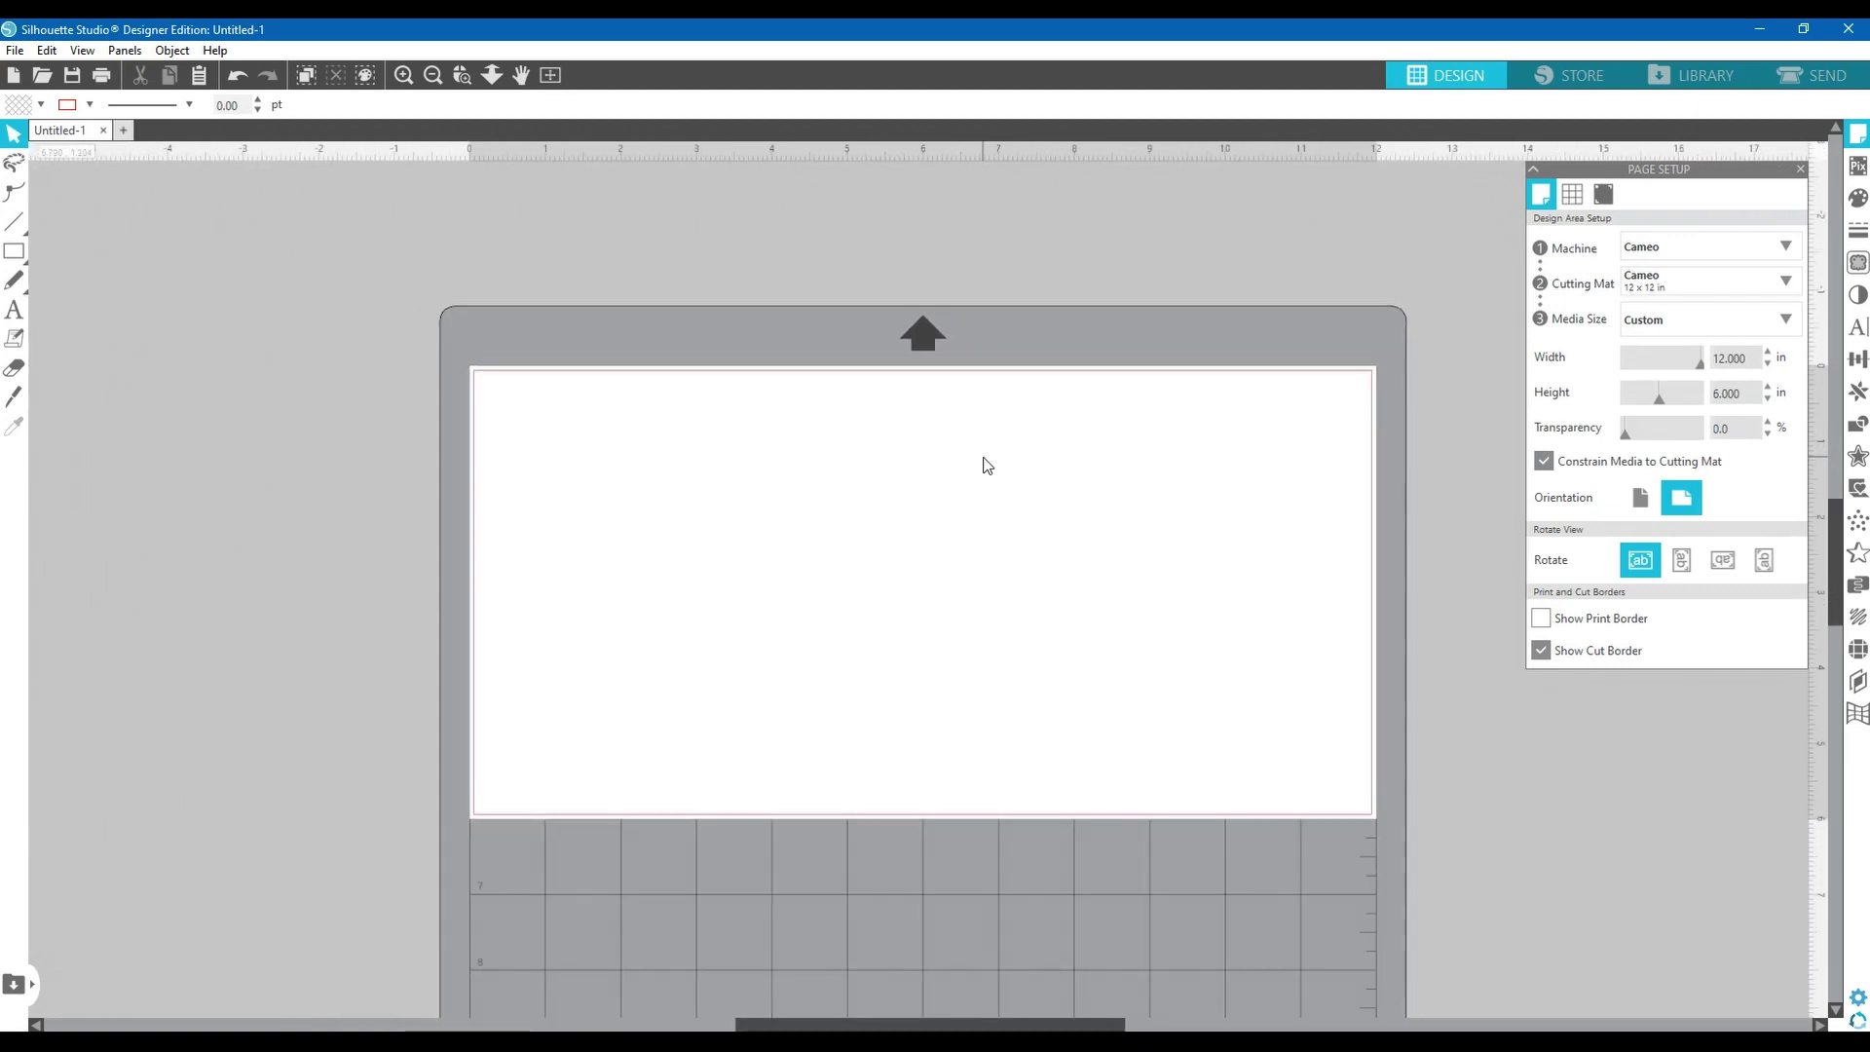
pyautogui.scroll(1, 986, 466)
pyautogui.scroll(-1, 987, 466)
pyautogui.scroll(2, 985, 468)
pyautogui.scroll(-1, 984, 469)
pyautogui.scroll(1, 985, 469)
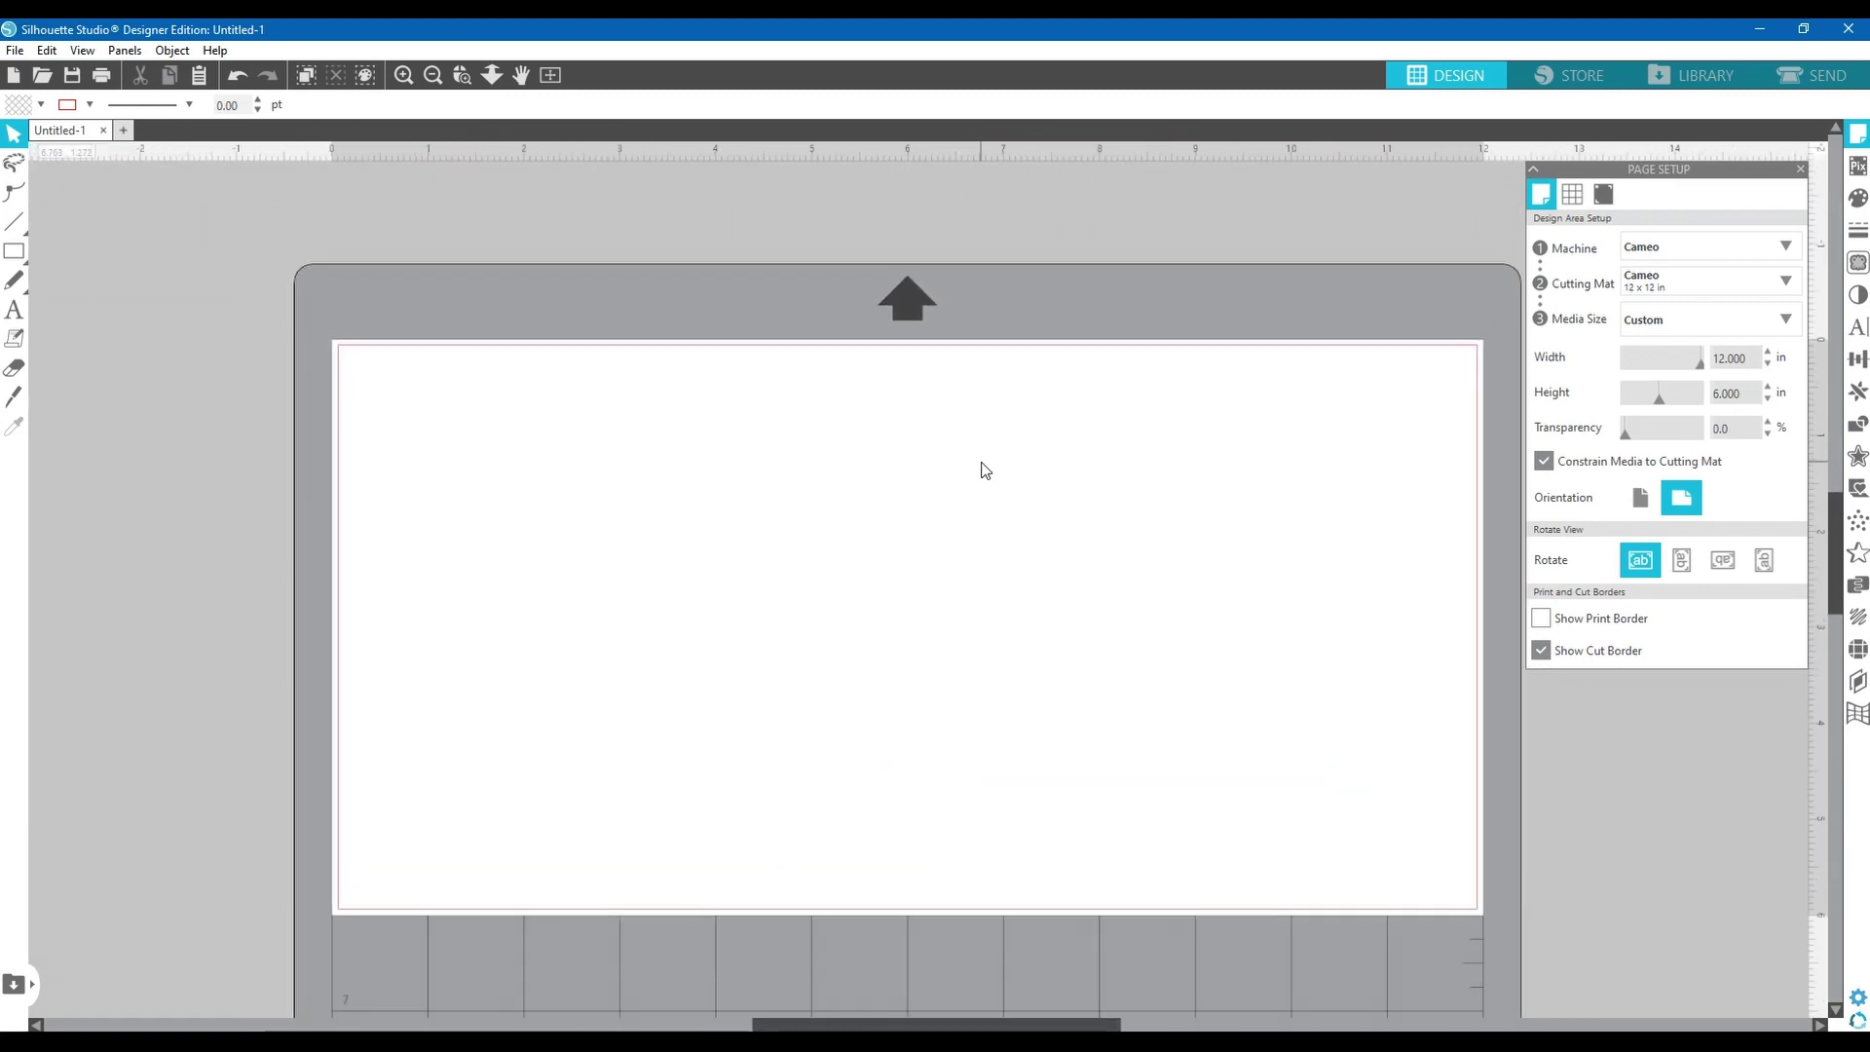
pyautogui.scroll(-1, 984, 469)
pyautogui.scroll(-1, 984, 469)
pyautogui.scroll(1, 985, 469)
pyautogui.scroll(-2, 984, 469)
pyautogui.scroll(1, 984, 469)
pyautogui.scroll(1, 984, 469)
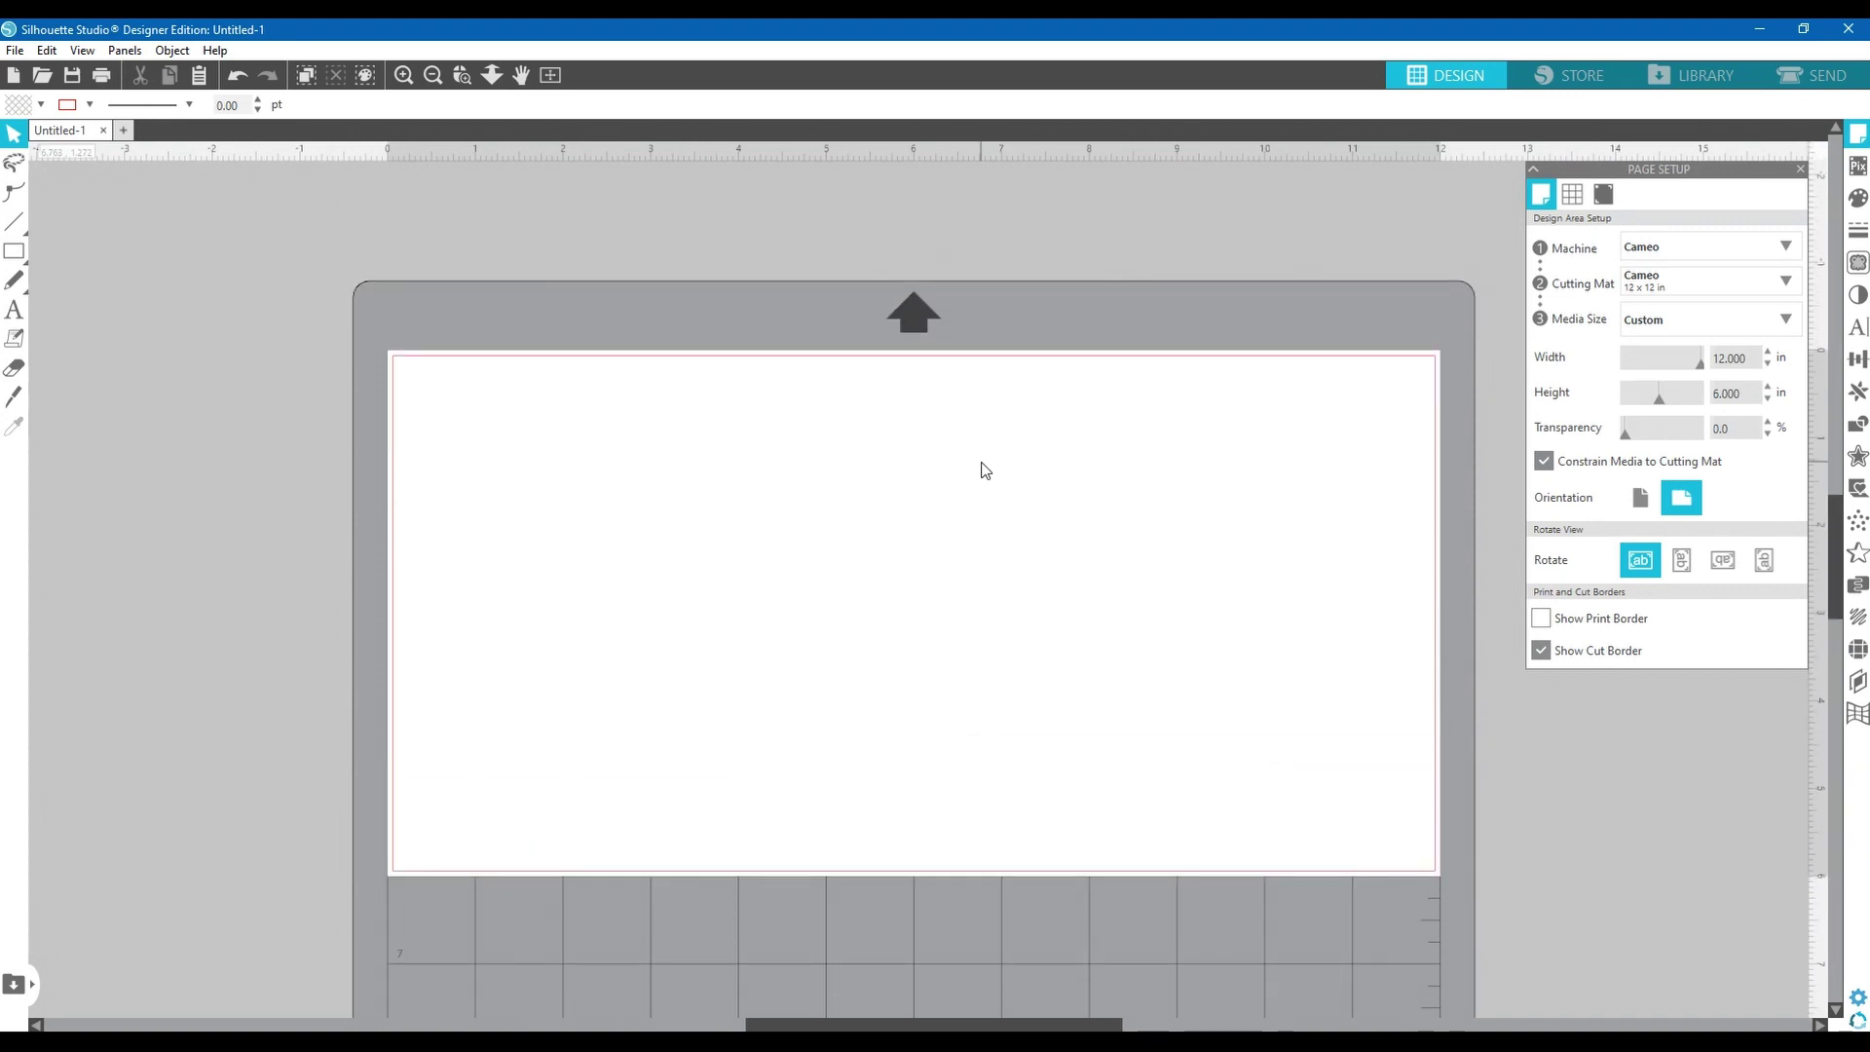
pyautogui.scroll(-1, 985, 469)
pyautogui.scroll(-1, 984, 469)
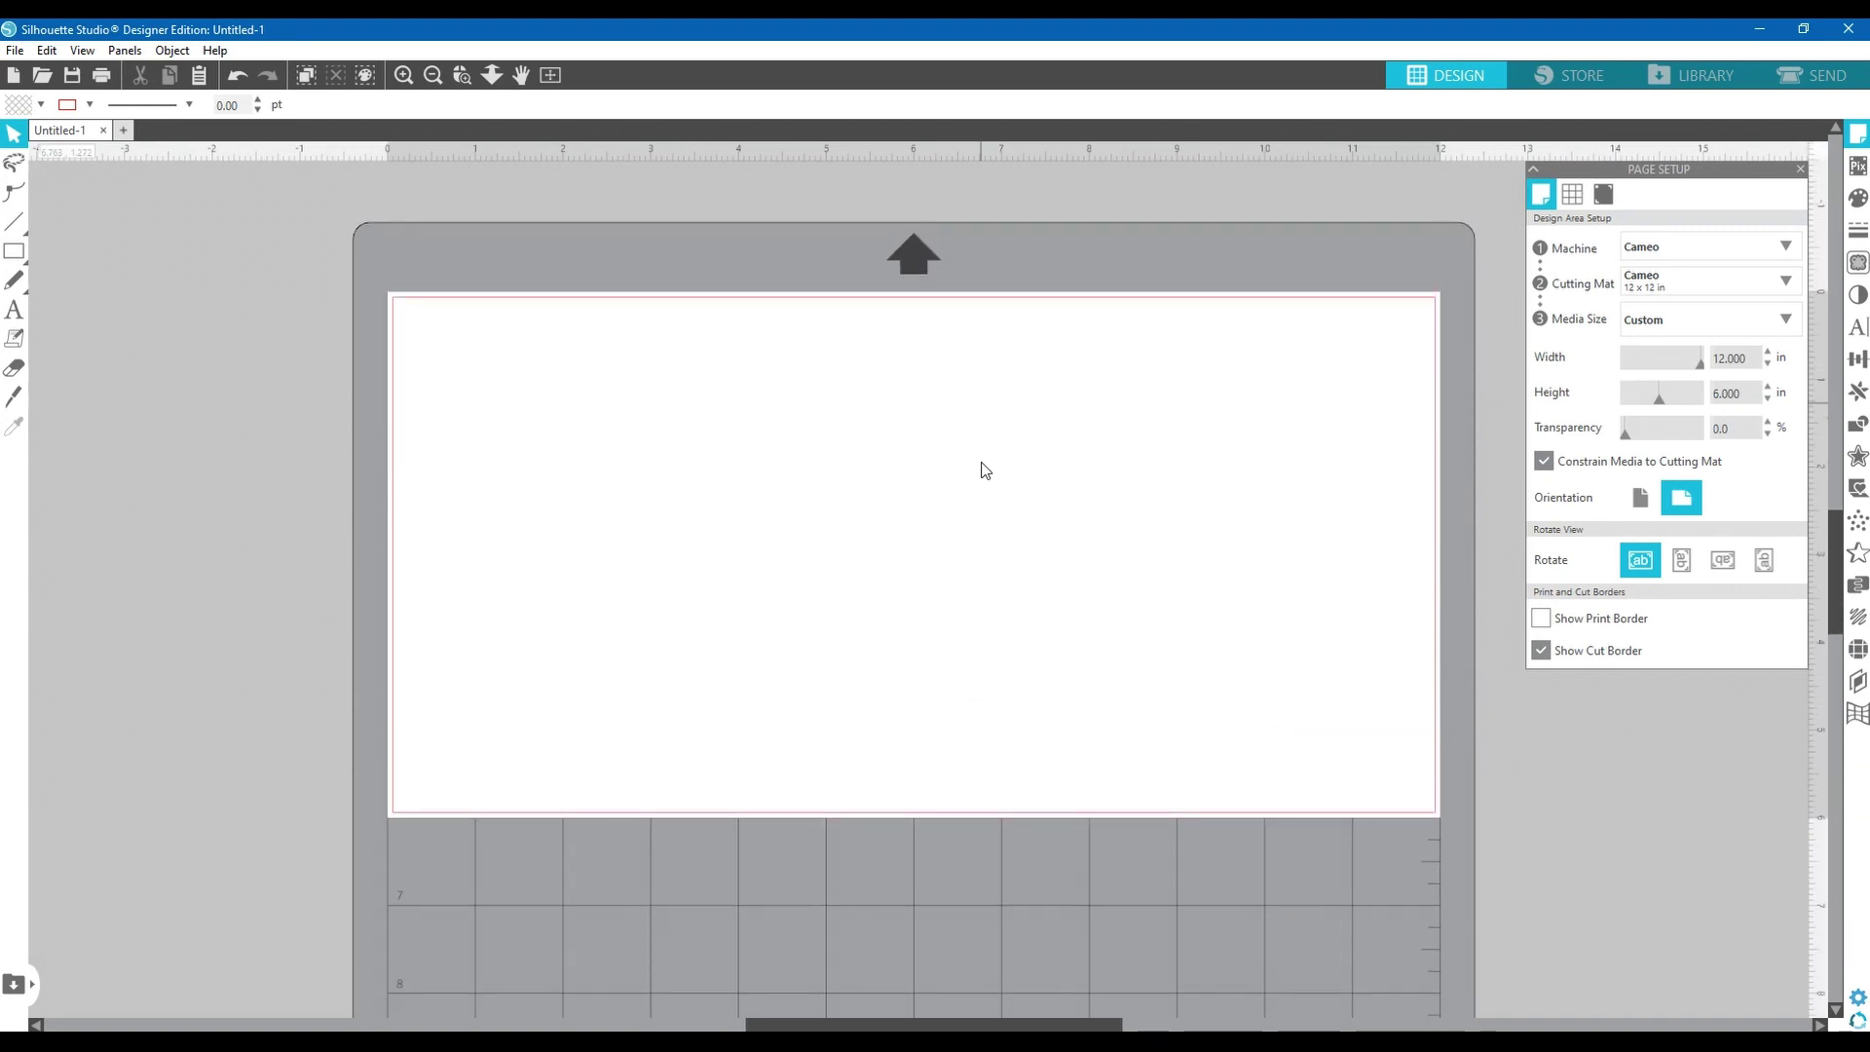
pyautogui.hscroll(2, 985, 469)
pyautogui.hscroll(-2, 985, 470)
pyautogui.hscroll(2, 984, 470)
pyautogui.hscroll(-2, 984, 469)
pyautogui.hscroll(2, 985, 469)
pyautogui.hscroll(-2, 984, 470)
pyautogui.hscroll(1, 985, 469)
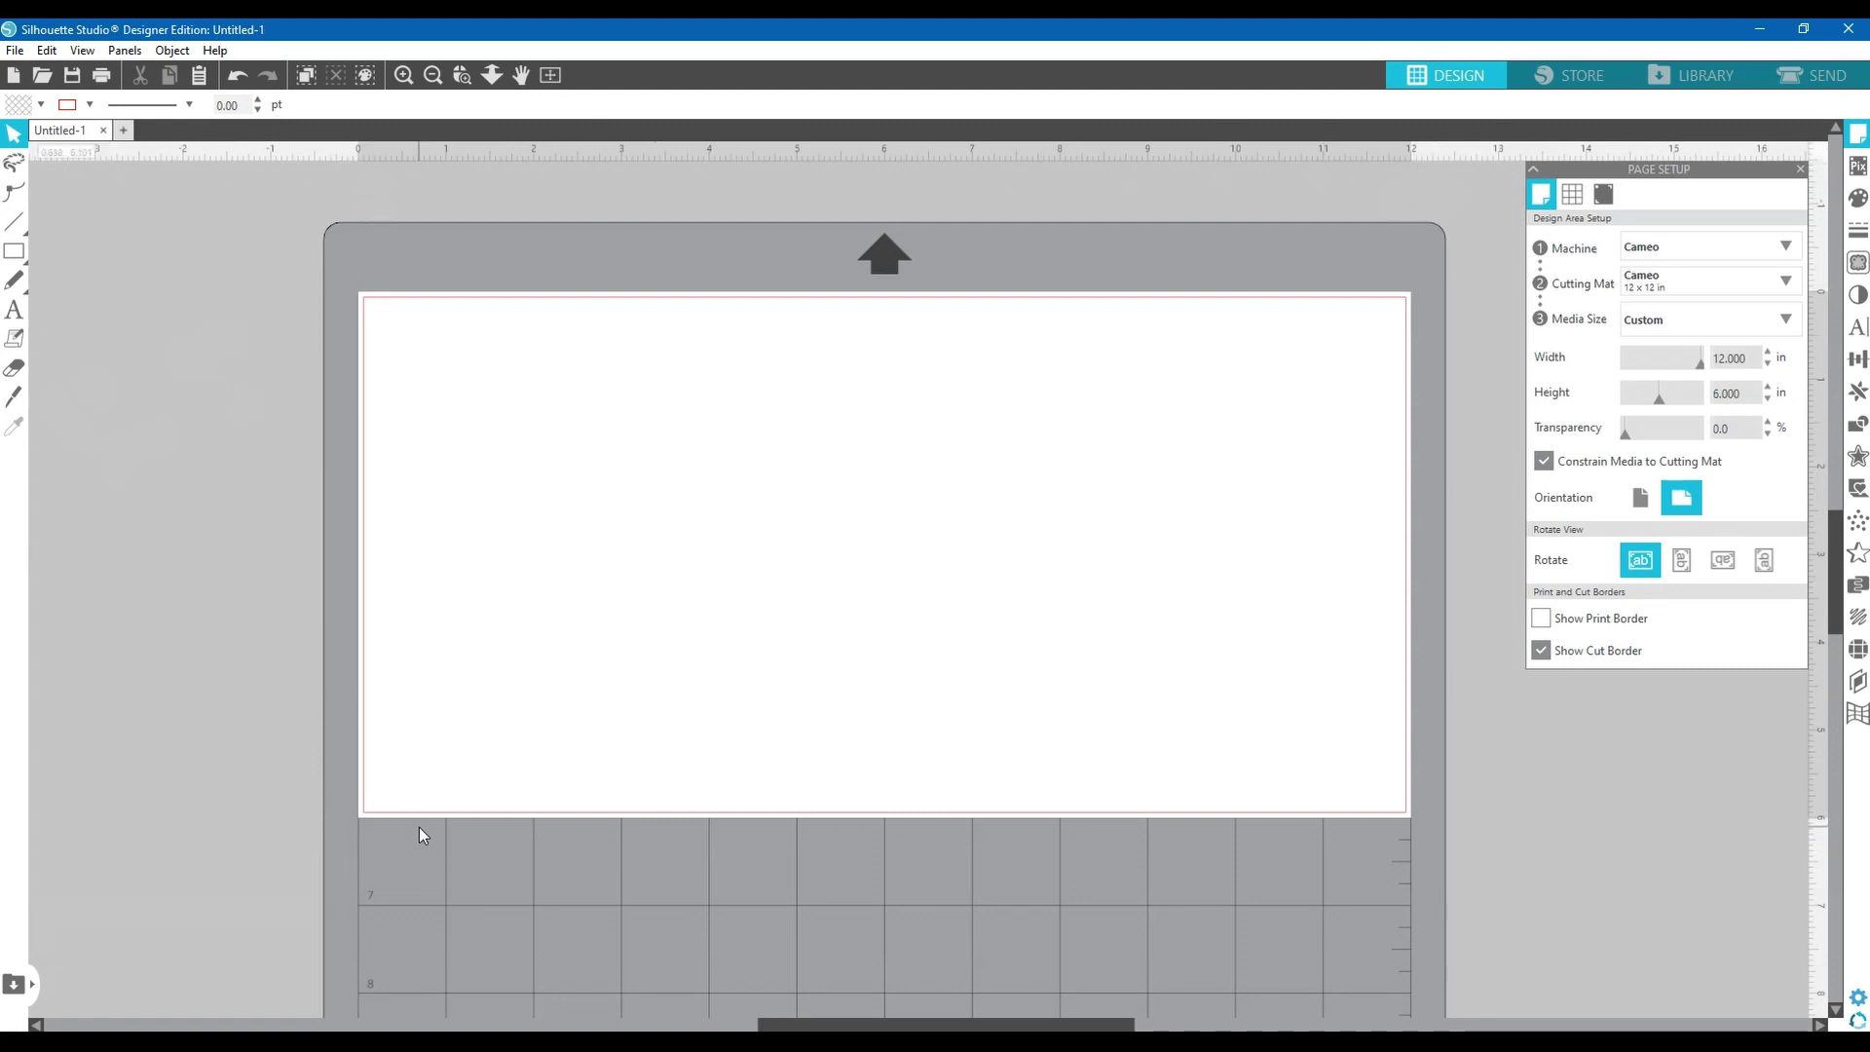
# - Open the image 29-291095_batman-silhouette-png-batman-silhouettes-transparent-png.png from the Downloads folder
pyautogui.click(42, 77)
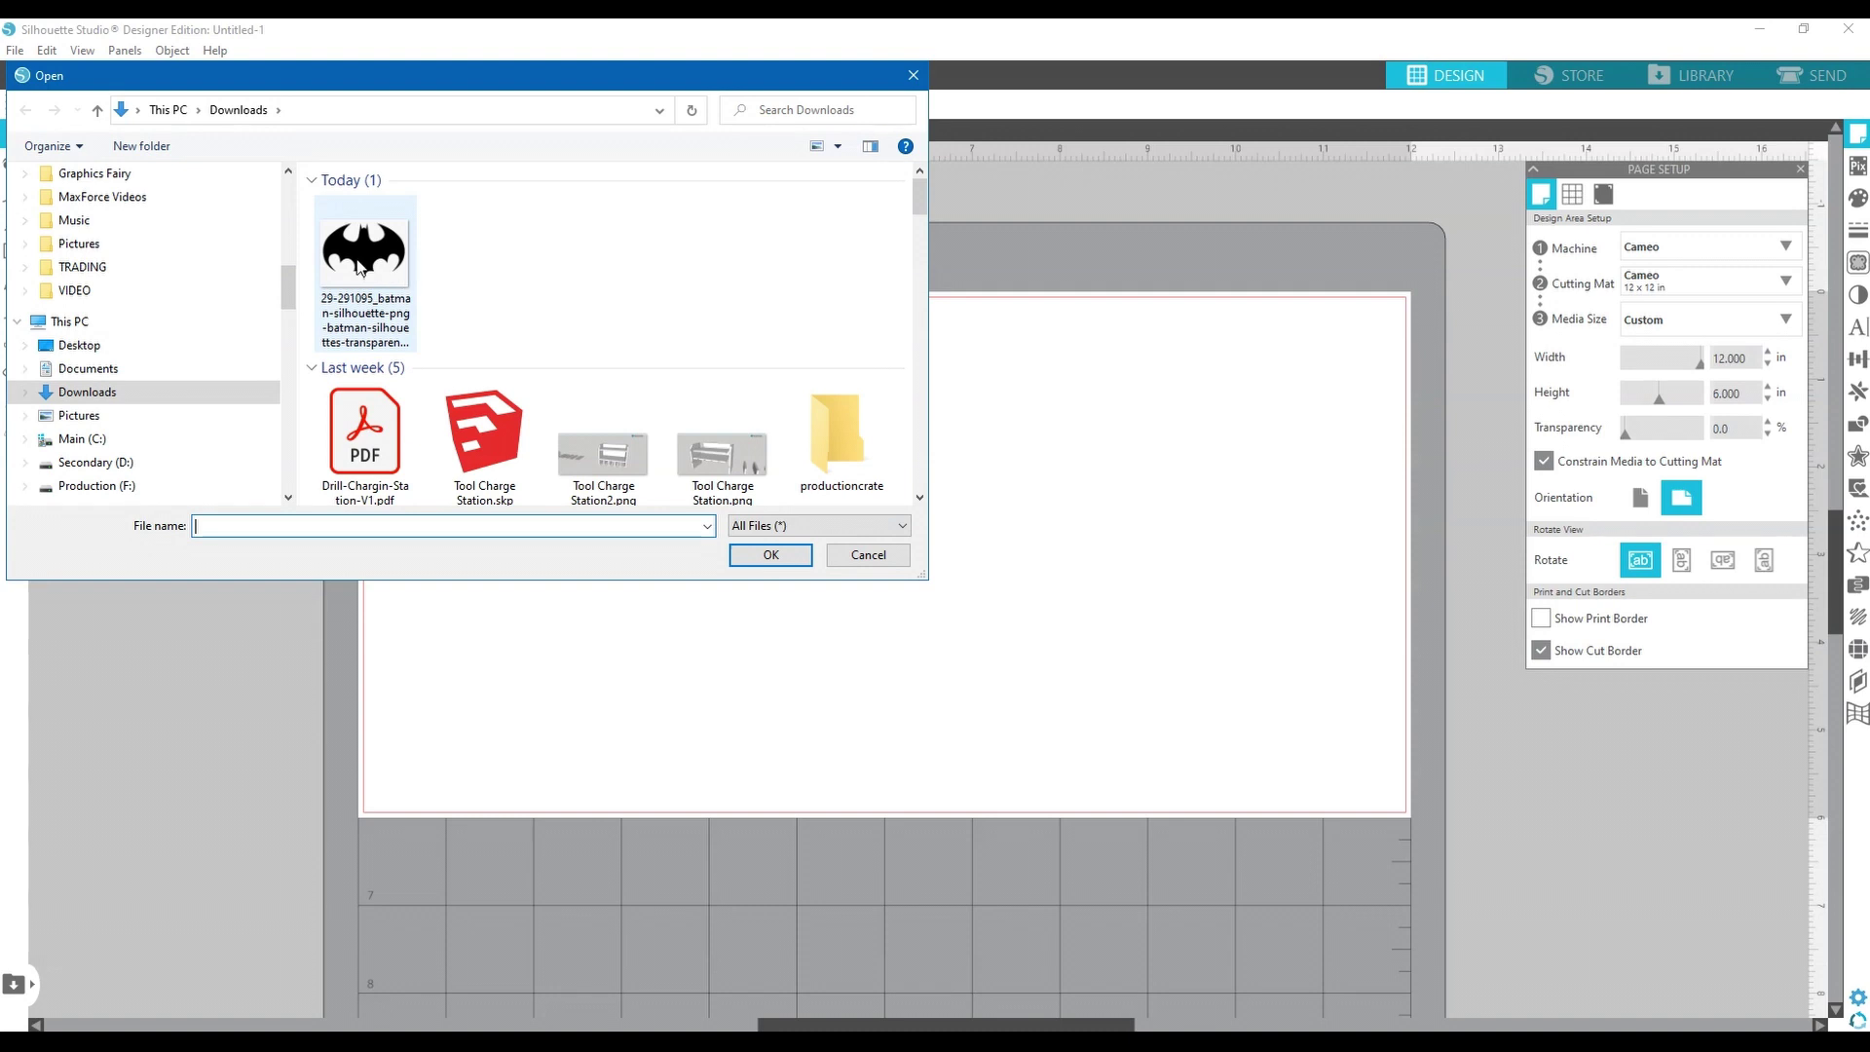
pyautogui.click(359, 265)
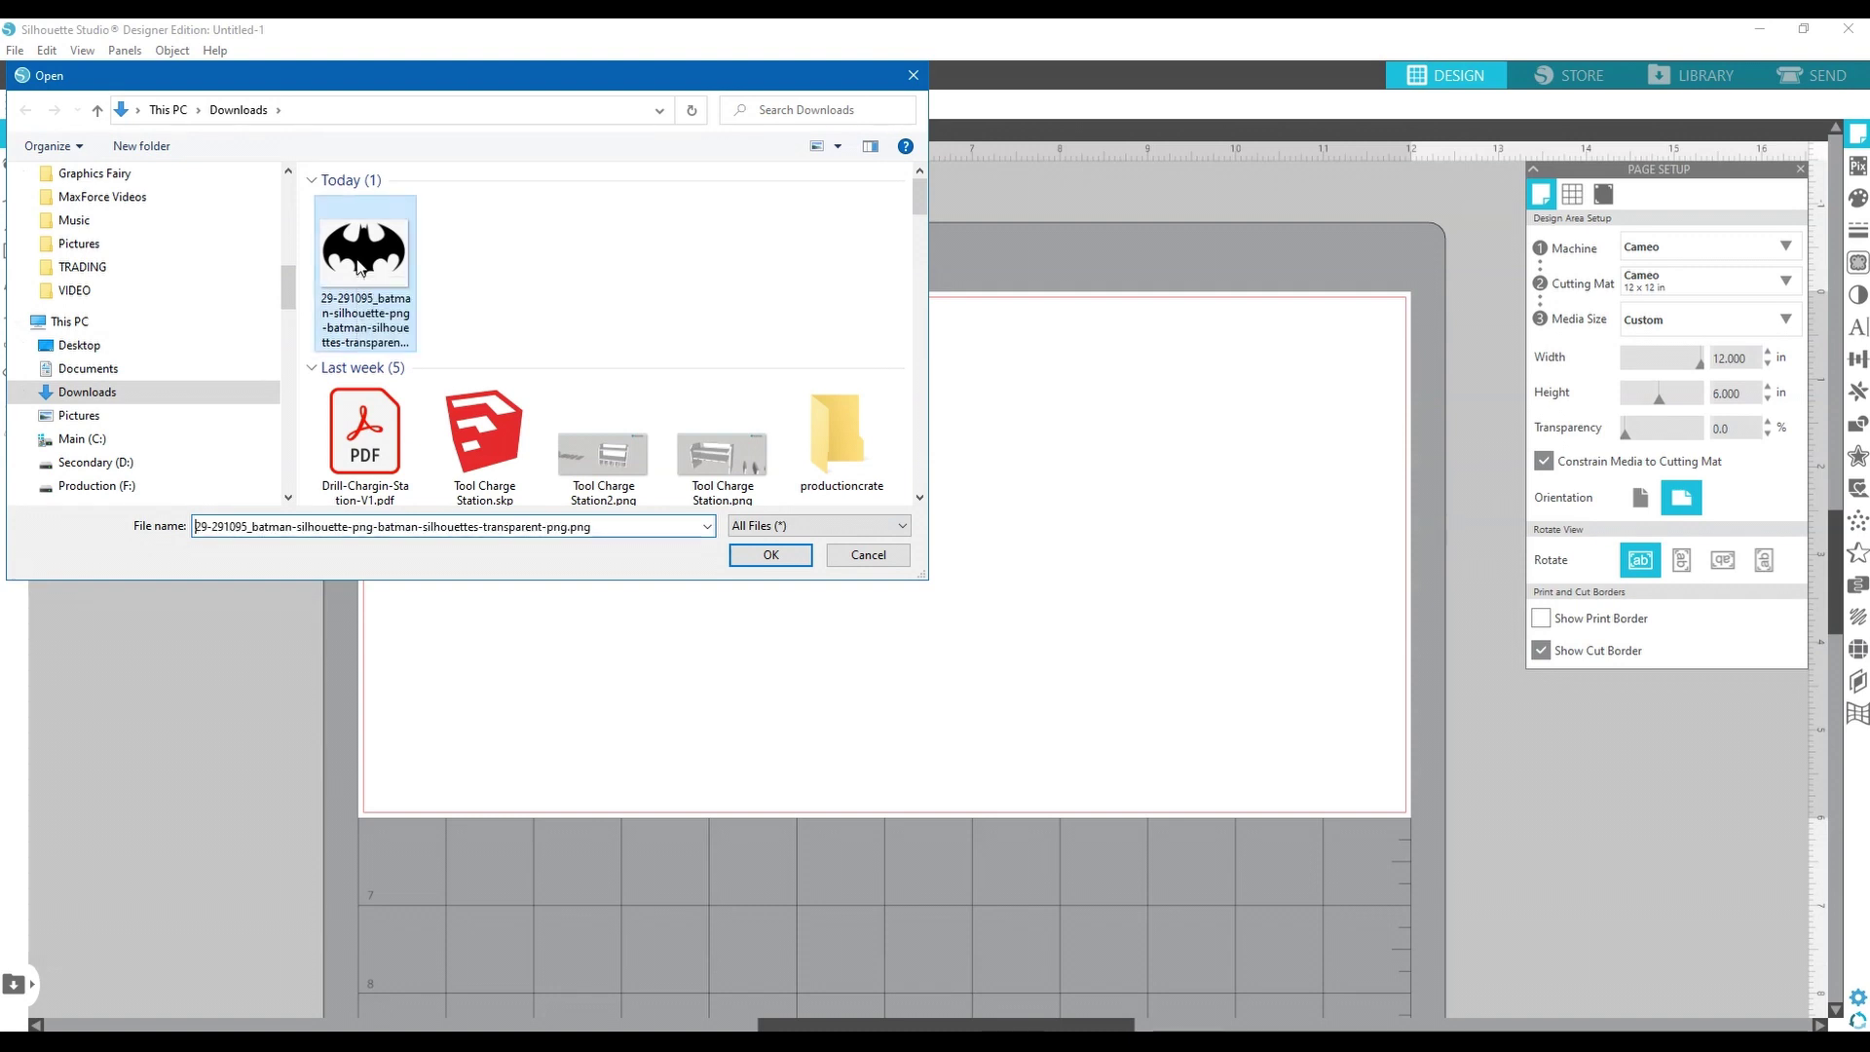
pyautogui.click(771, 554)
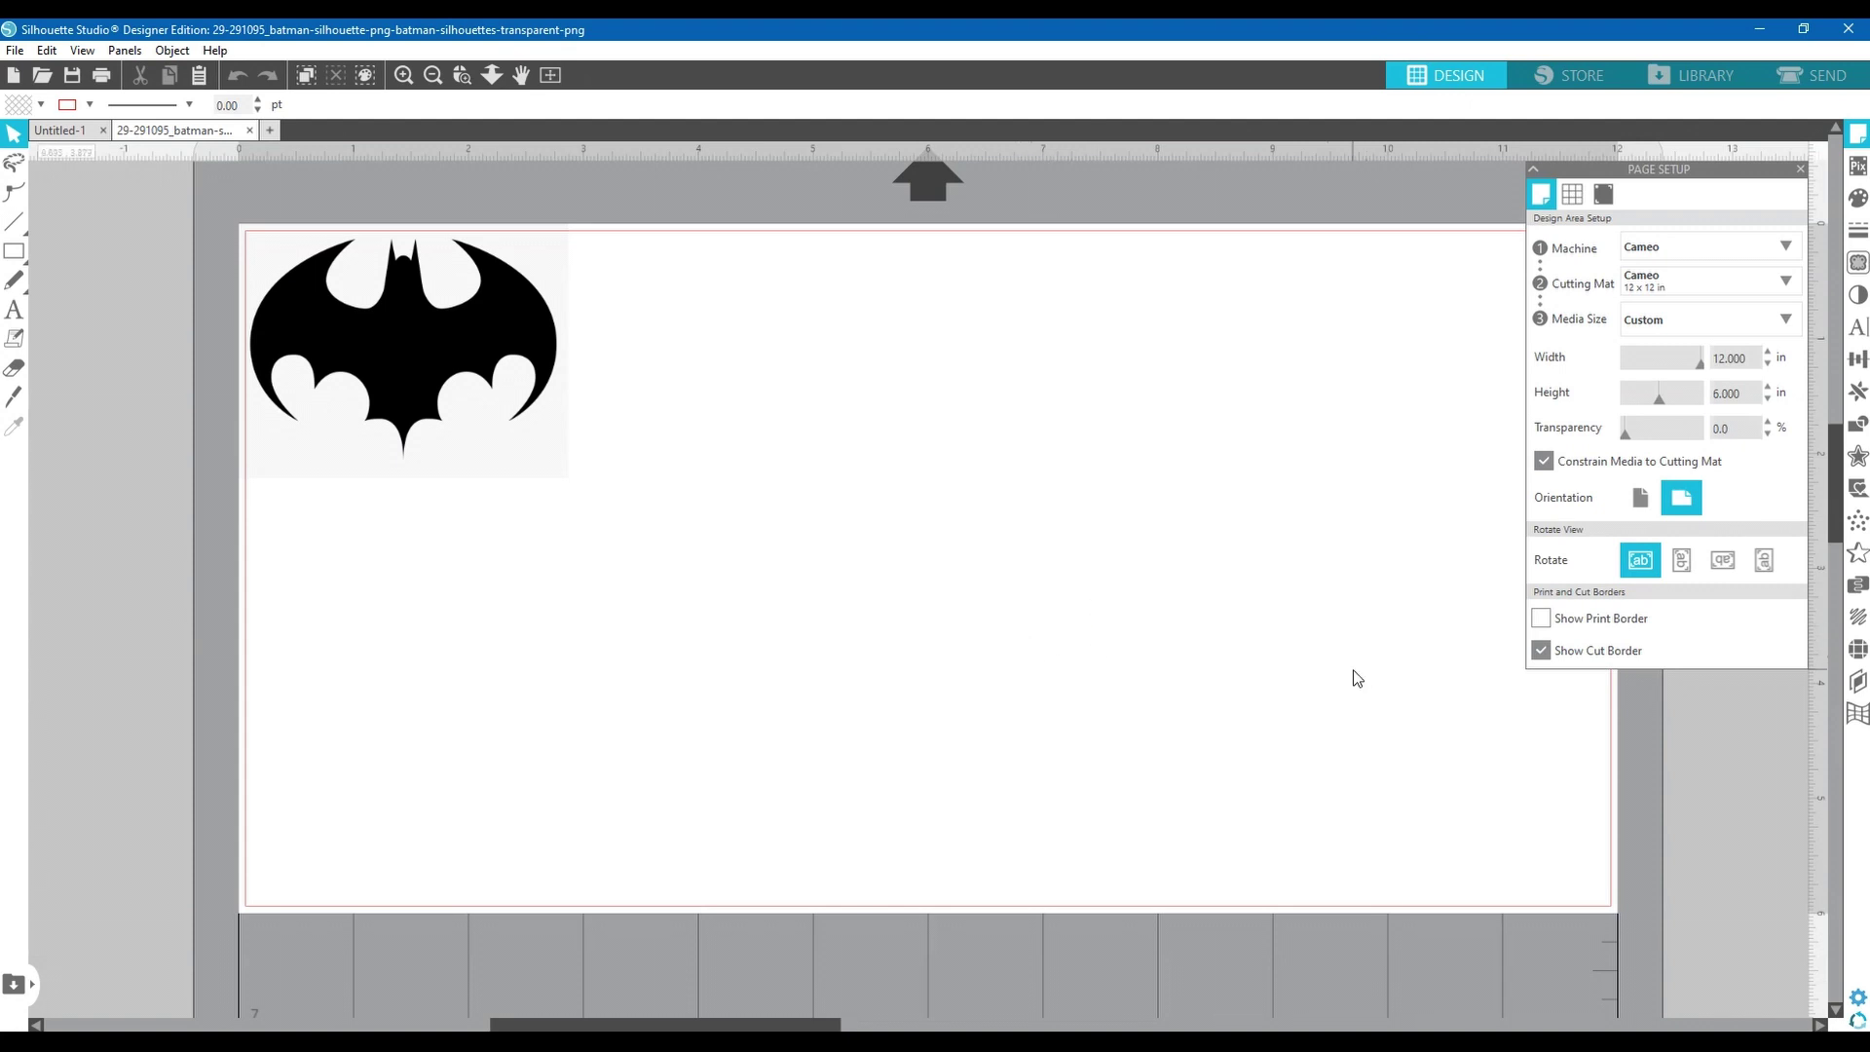
# - Enlarge the Batman image proportionally to about 7.24 by 5.6 in and move it to the middle of the page
pyautogui.click(419, 356)
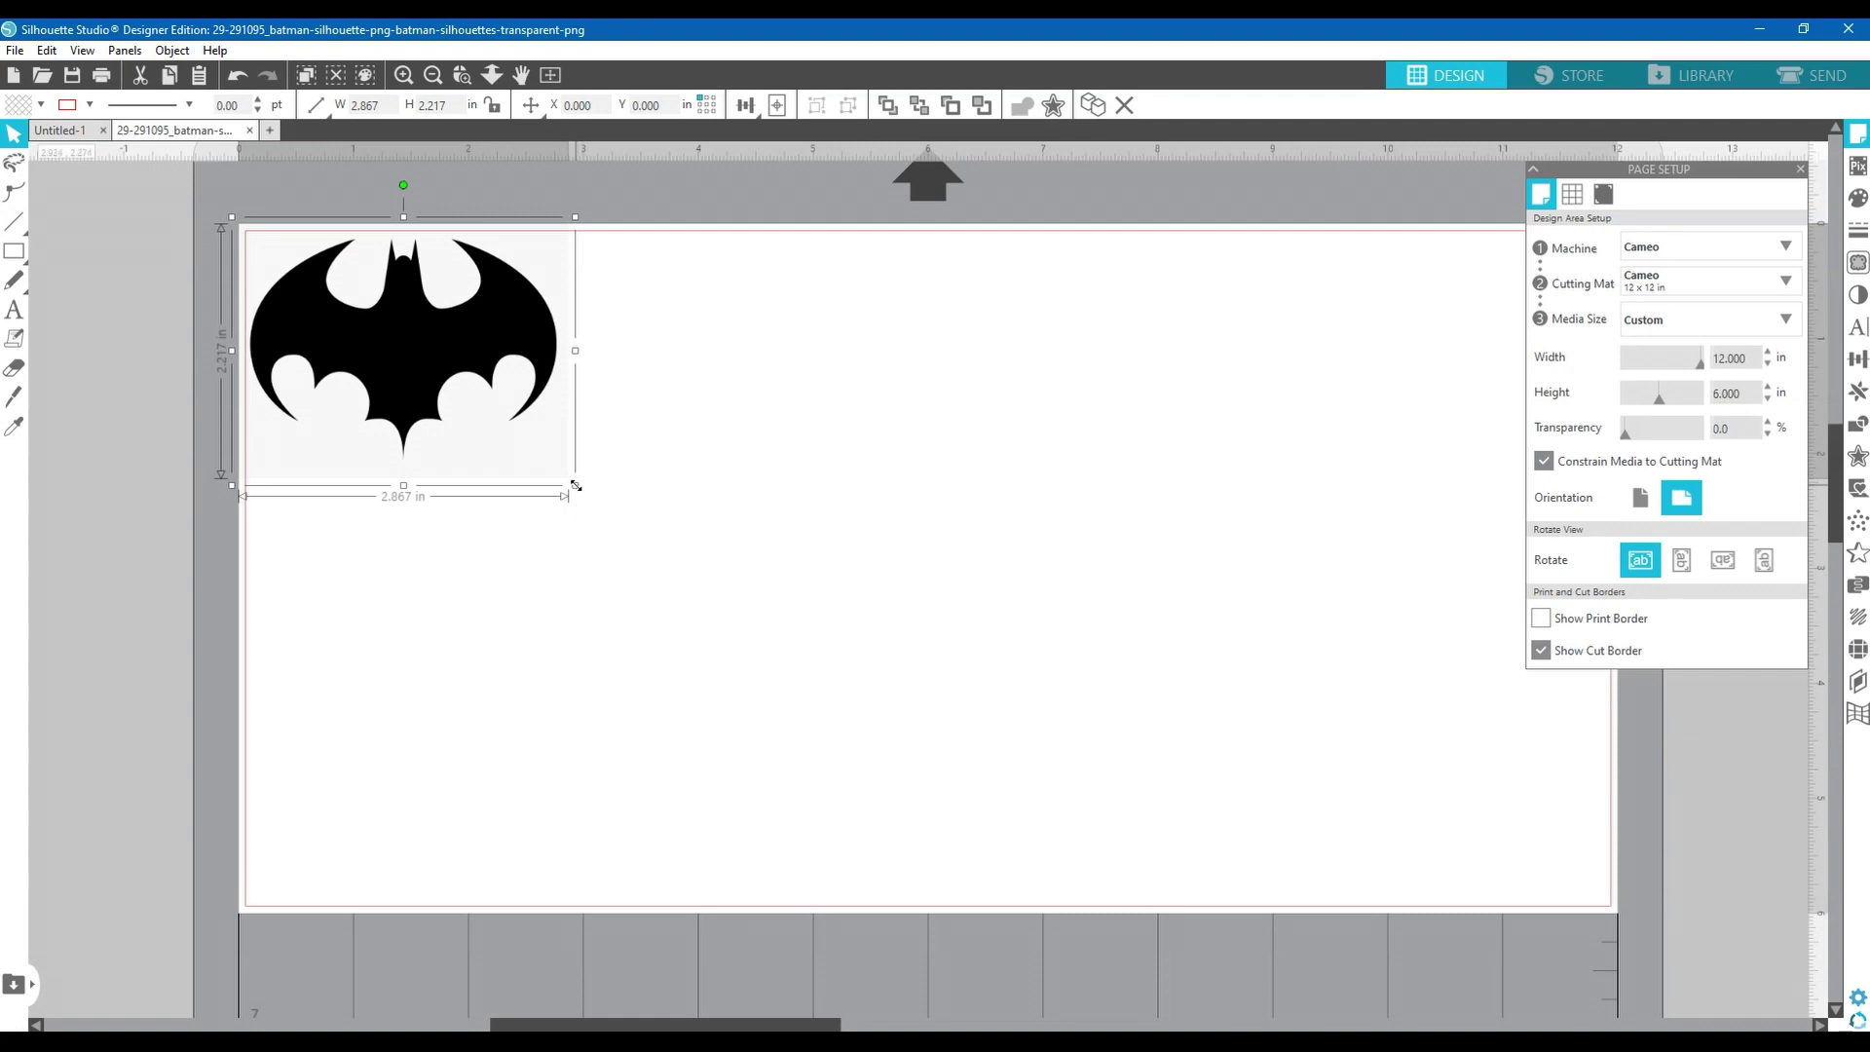
pyautogui.moveTo(576, 484); pyautogui.dragTo(1076, 873)
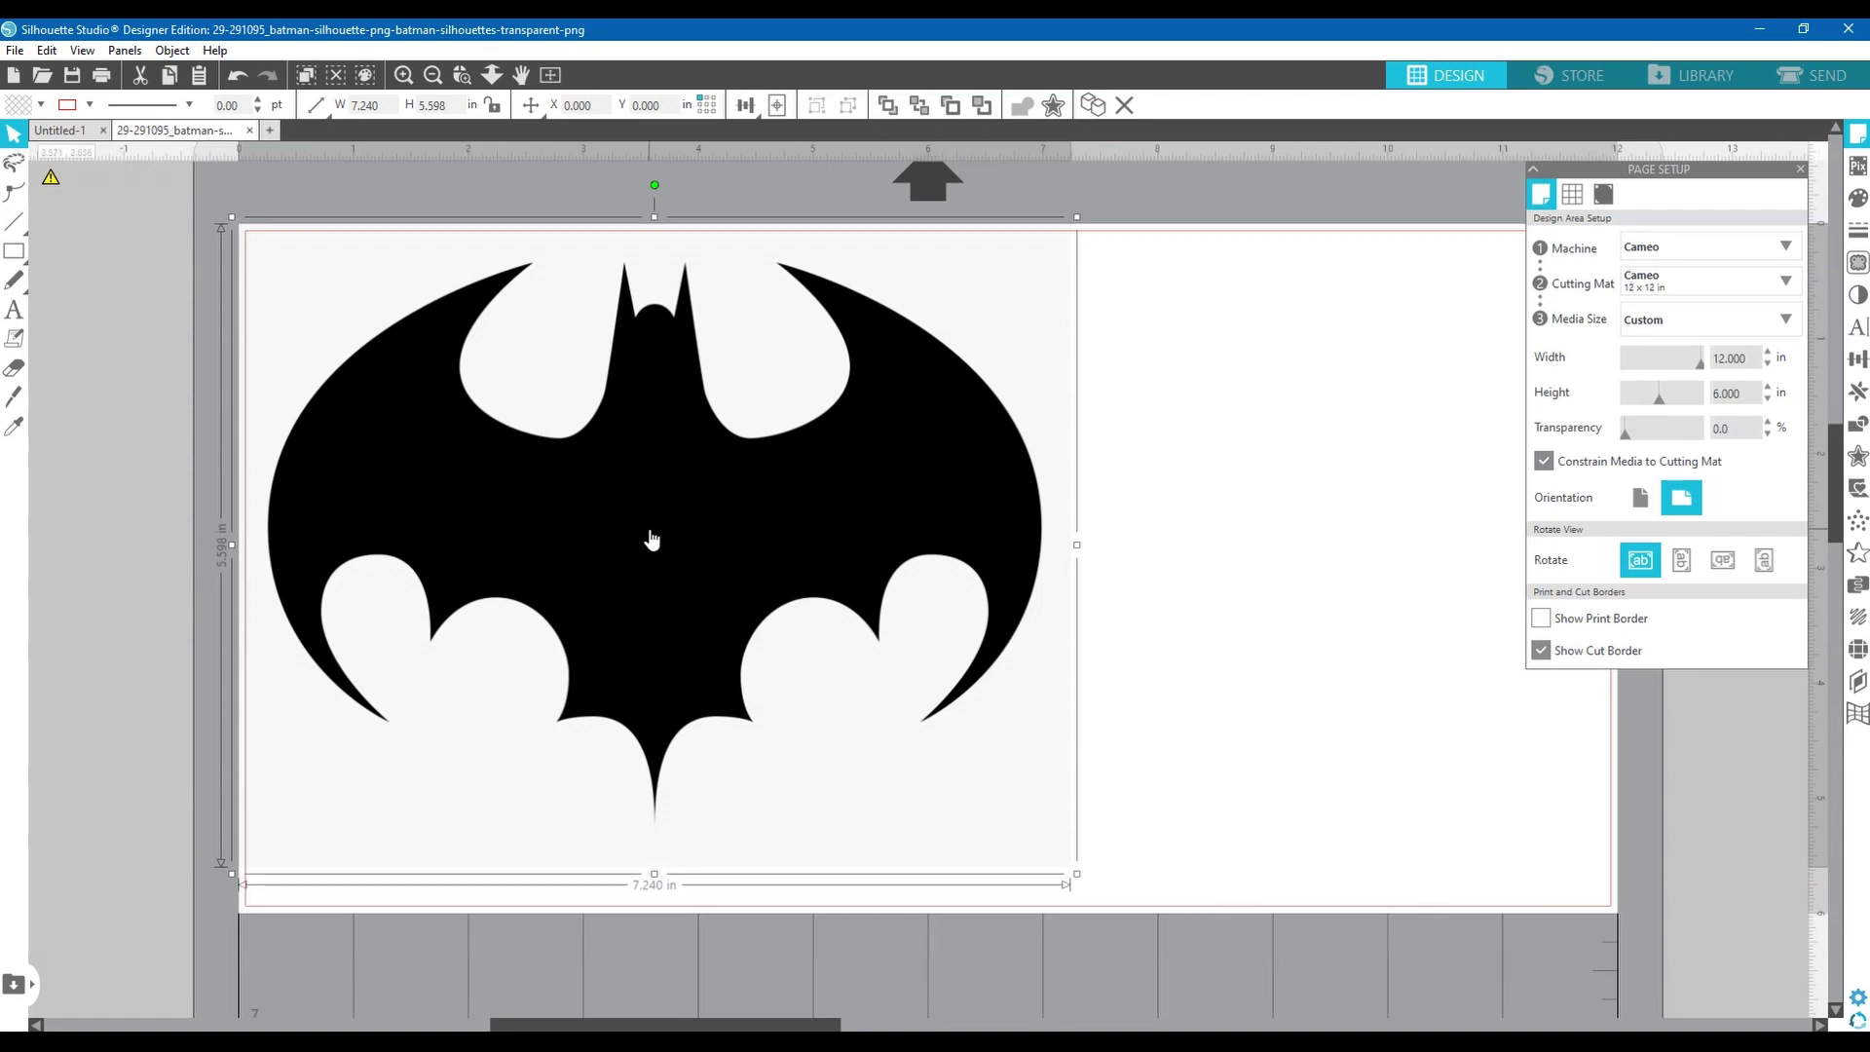
pyautogui.moveTo(653, 541); pyautogui.dragTo(919, 589)
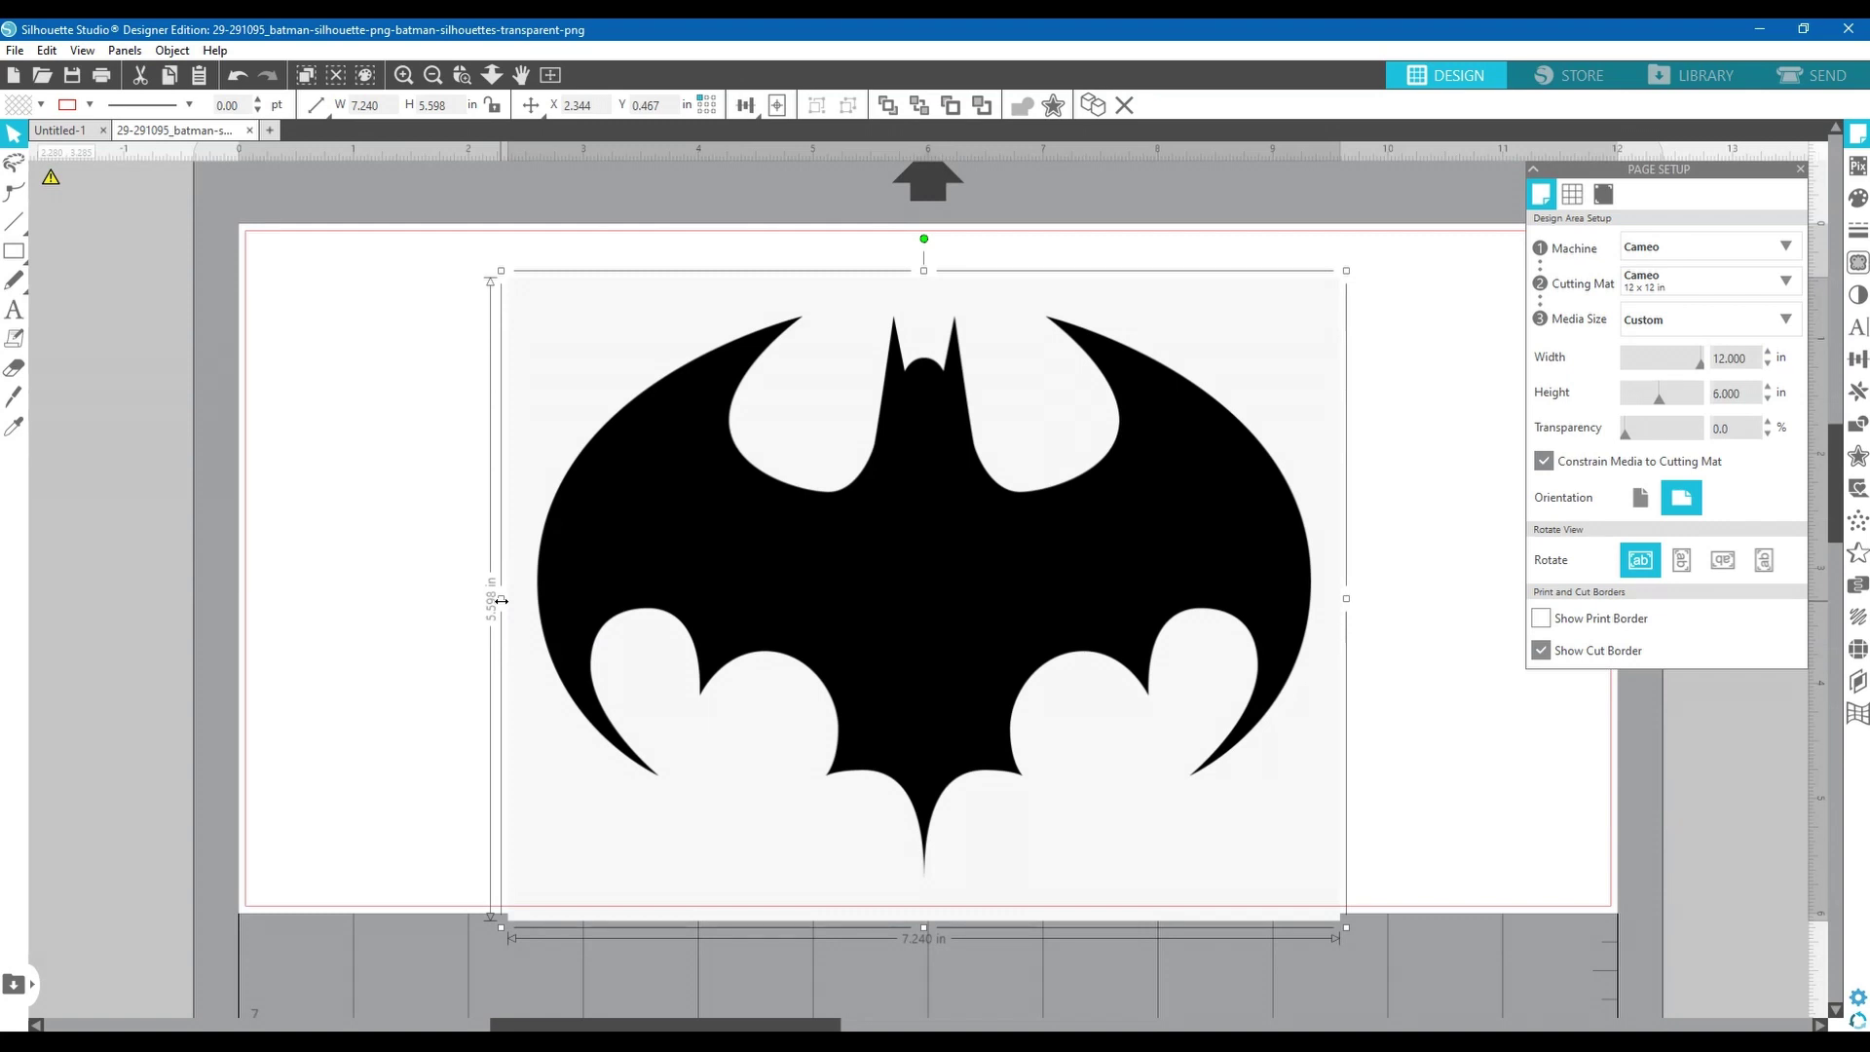
# - Stretch the Batman image on both sides to about 10.44 in wide and nudge it up to fit the page
pyautogui.moveTo(501, 599); pyautogui.dragTo(326, 602)
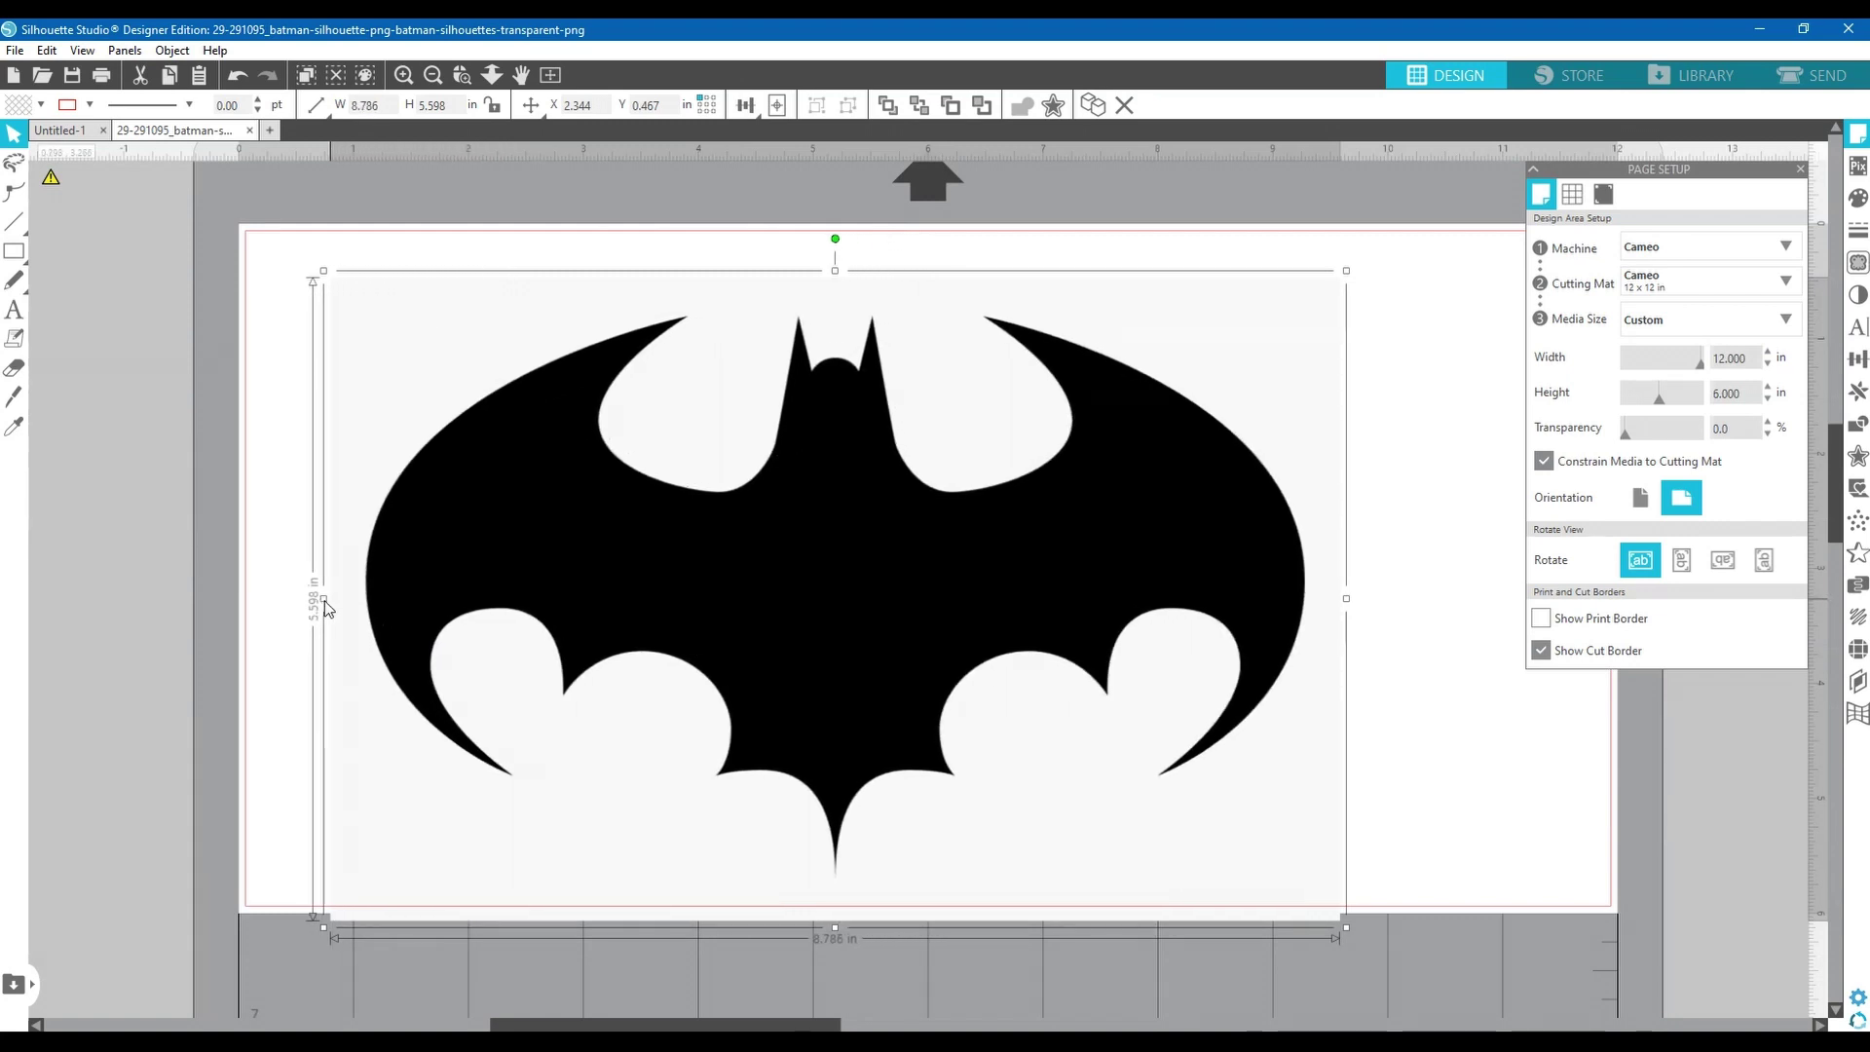
pyautogui.moveTo(1346, 599); pyautogui.dragTo(1538, 615)
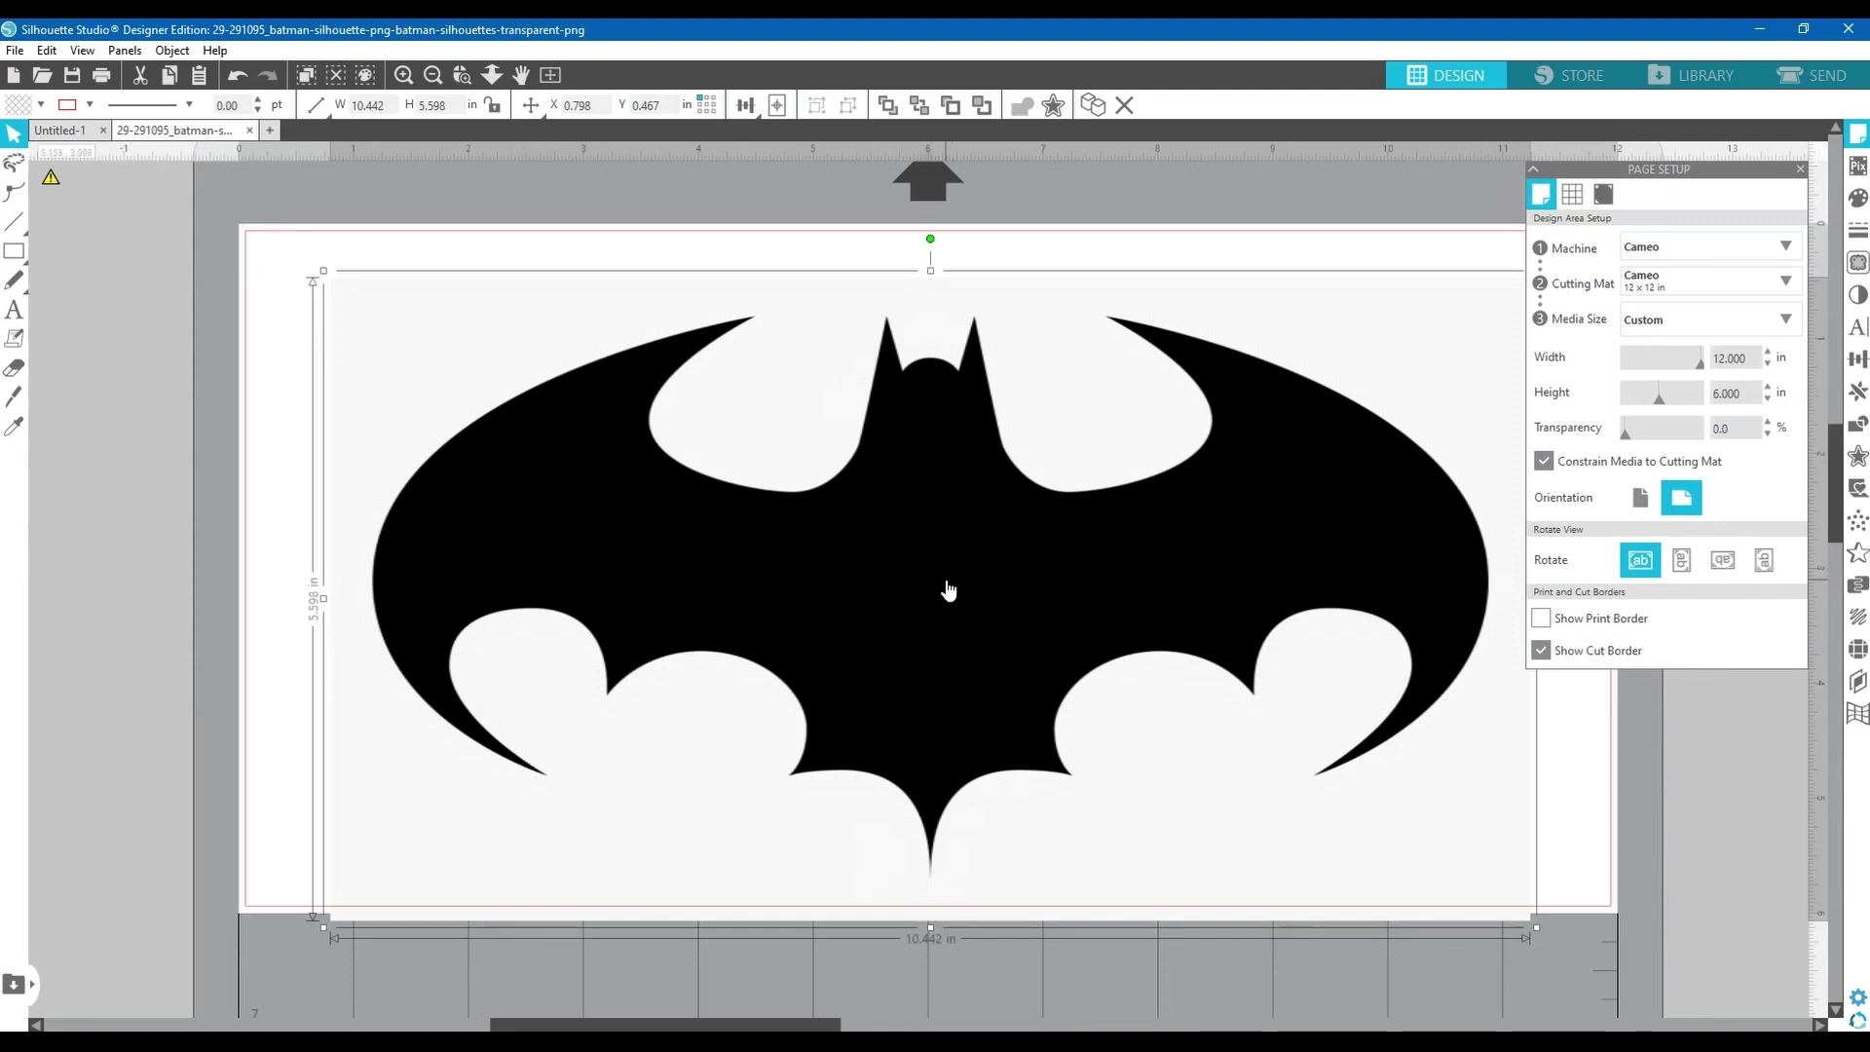
pyautogui.moveTo(947, 581); pyautogui.dragTo(947, 577)
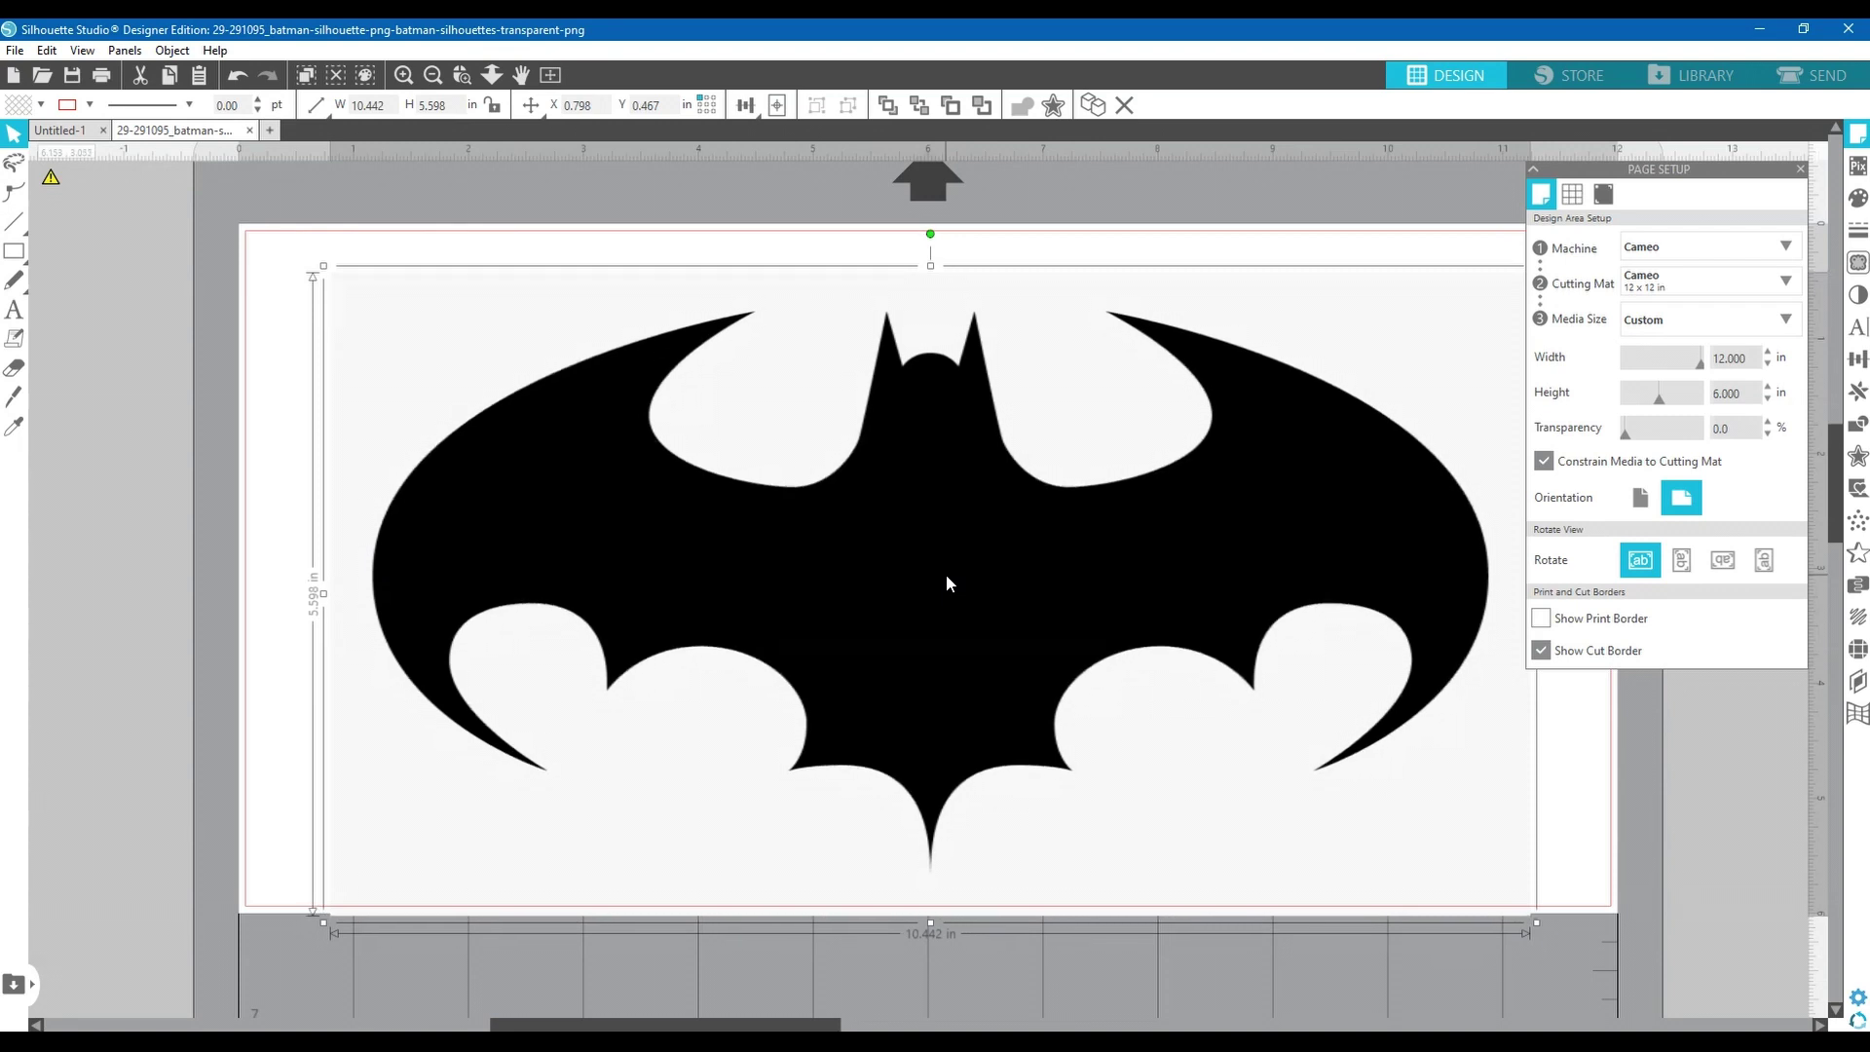
pyautogui.click(1159, 811)
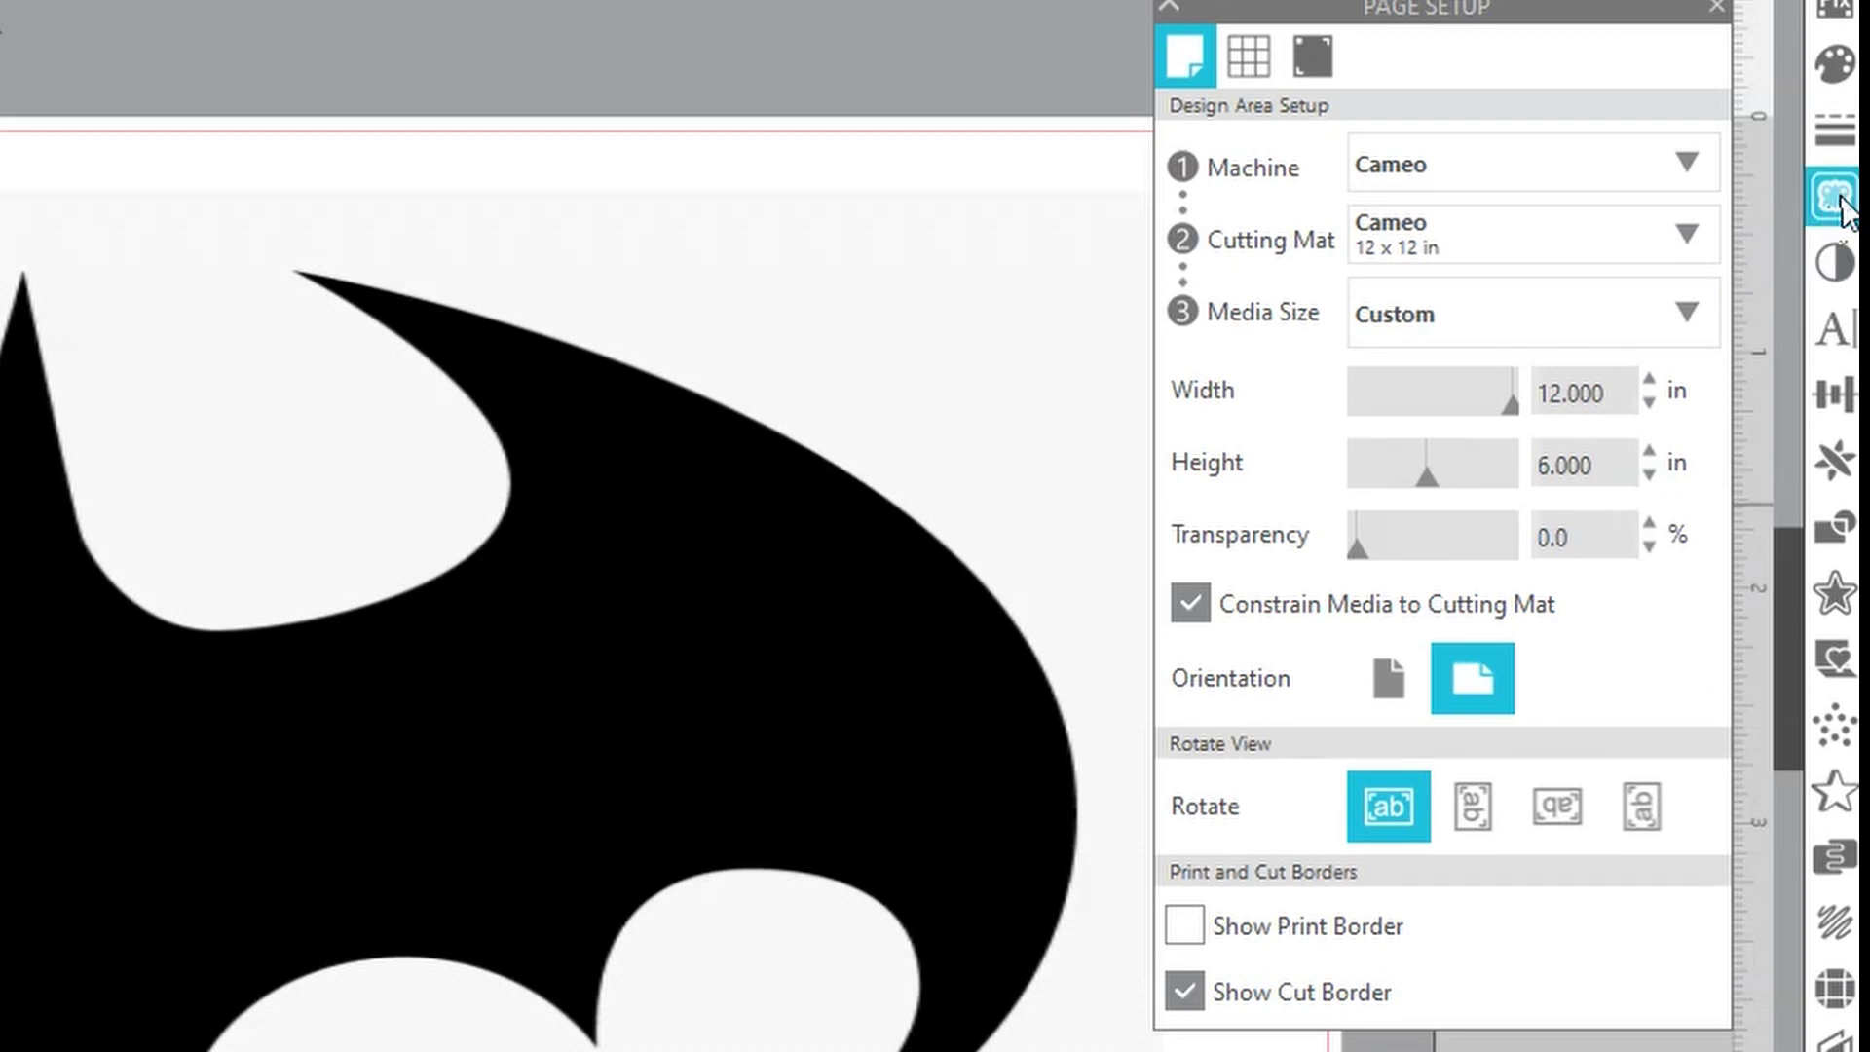
# - Trace the outer edge of the Batman image, with the trace area enclosing the whole silhouette
pyautogui.click(1834, 199)
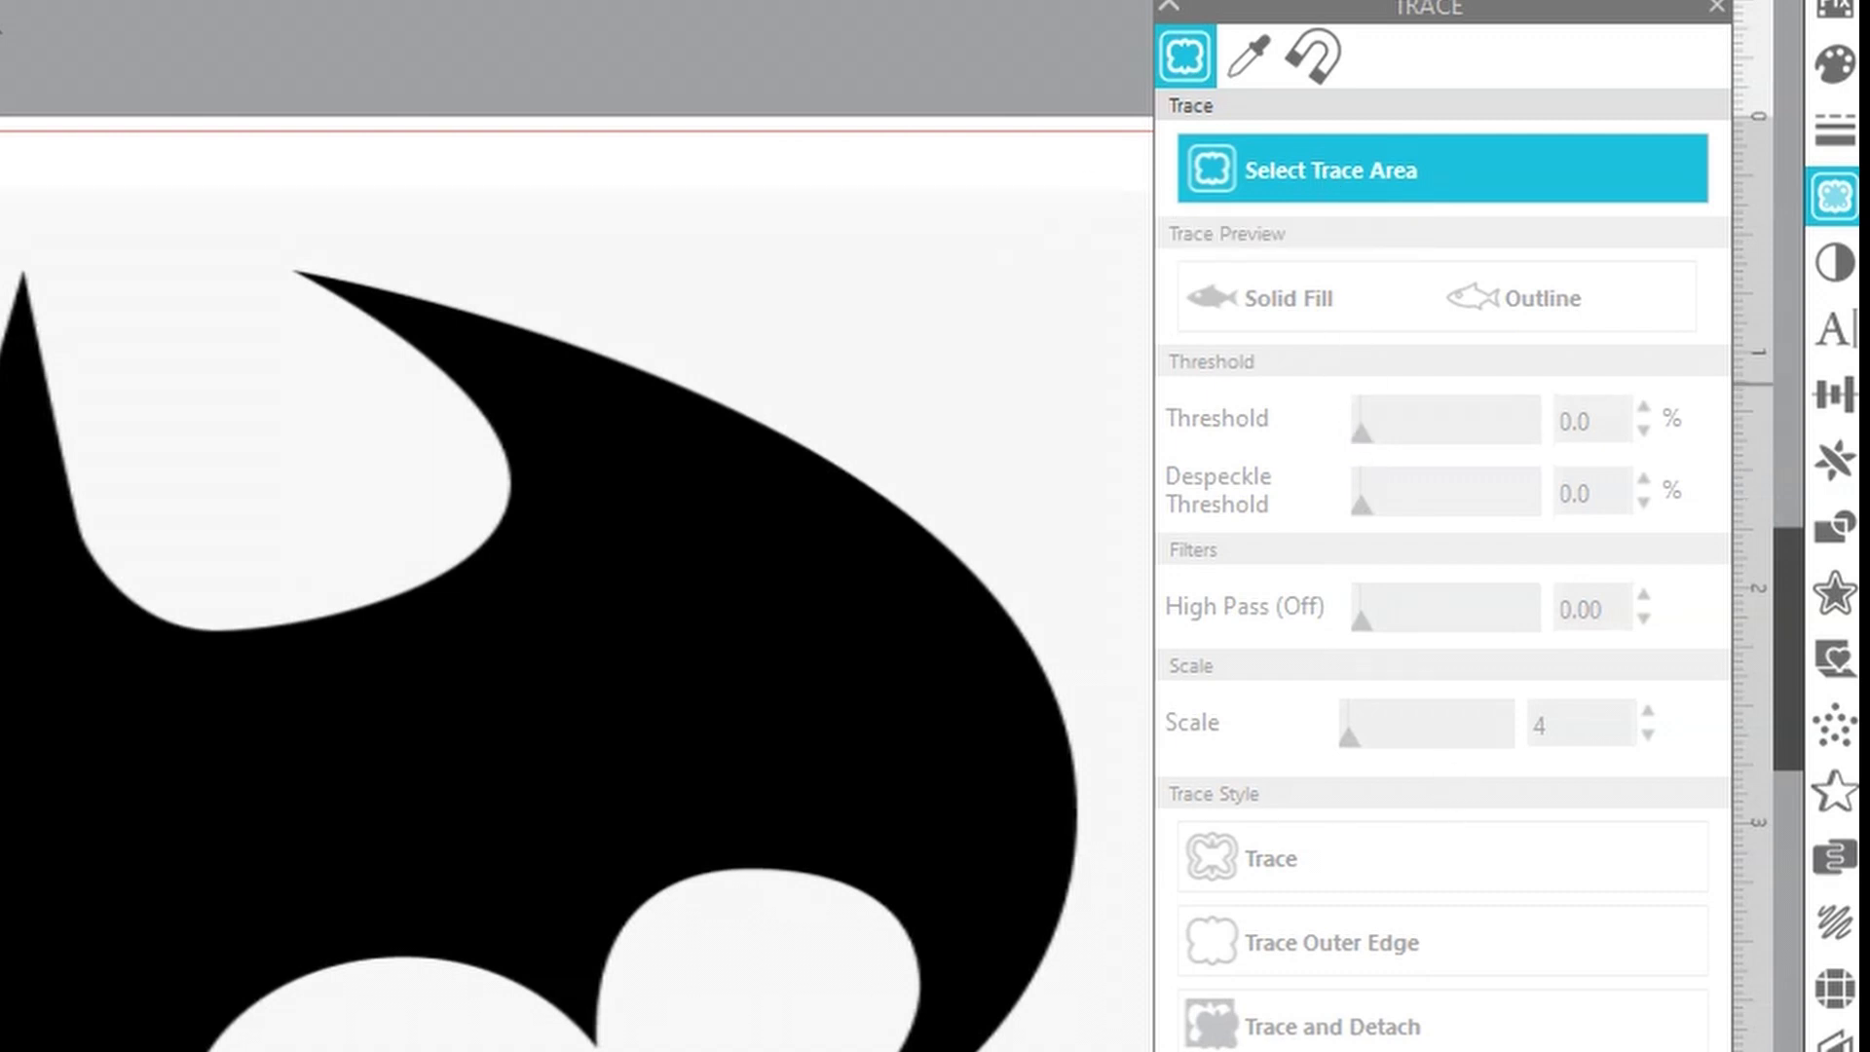
pyautogui.click(1355, 167)
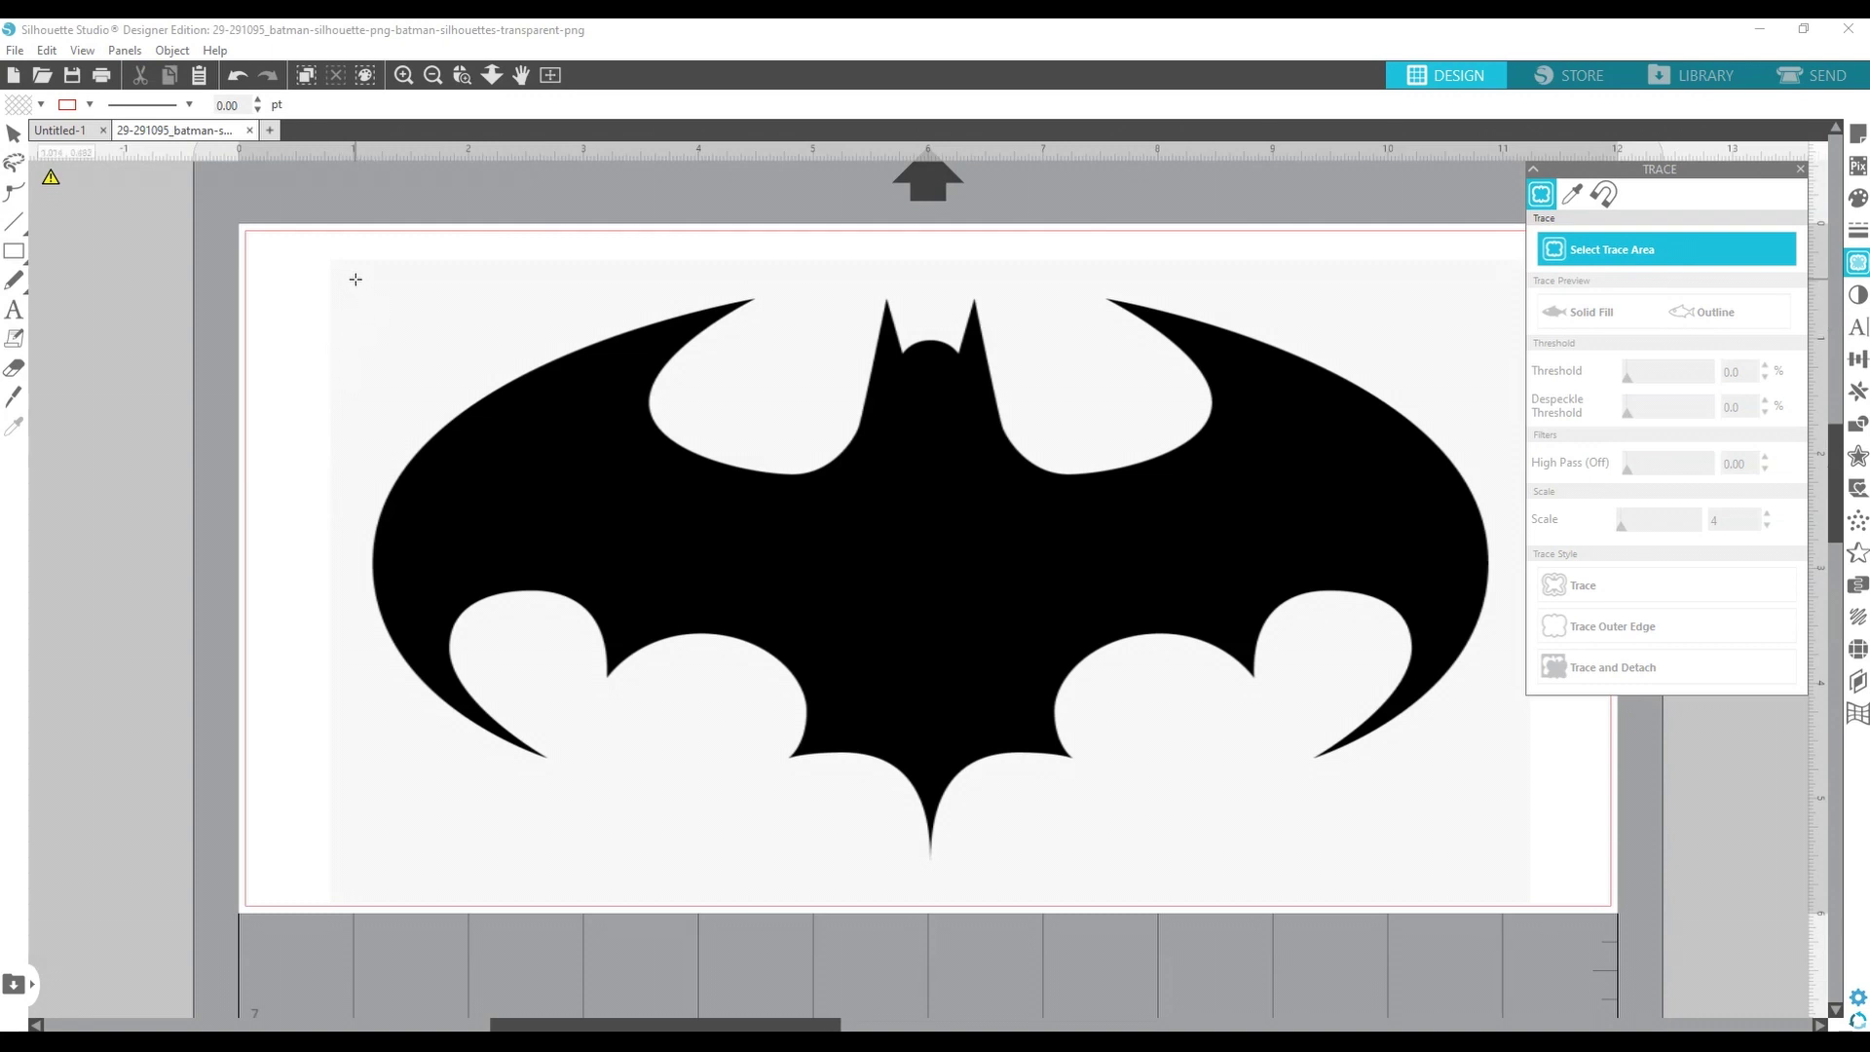
pyautogui.moveTo(342, 282)
pyautogui.mouseDown()
pyautogui.moveTo(504, 568)
pyautogui.moveTo(797, 823)
pyautogui.moveTo(926, 851)
pyautogui.moveTo(1520, 876)
pyautogui.mouseUp()
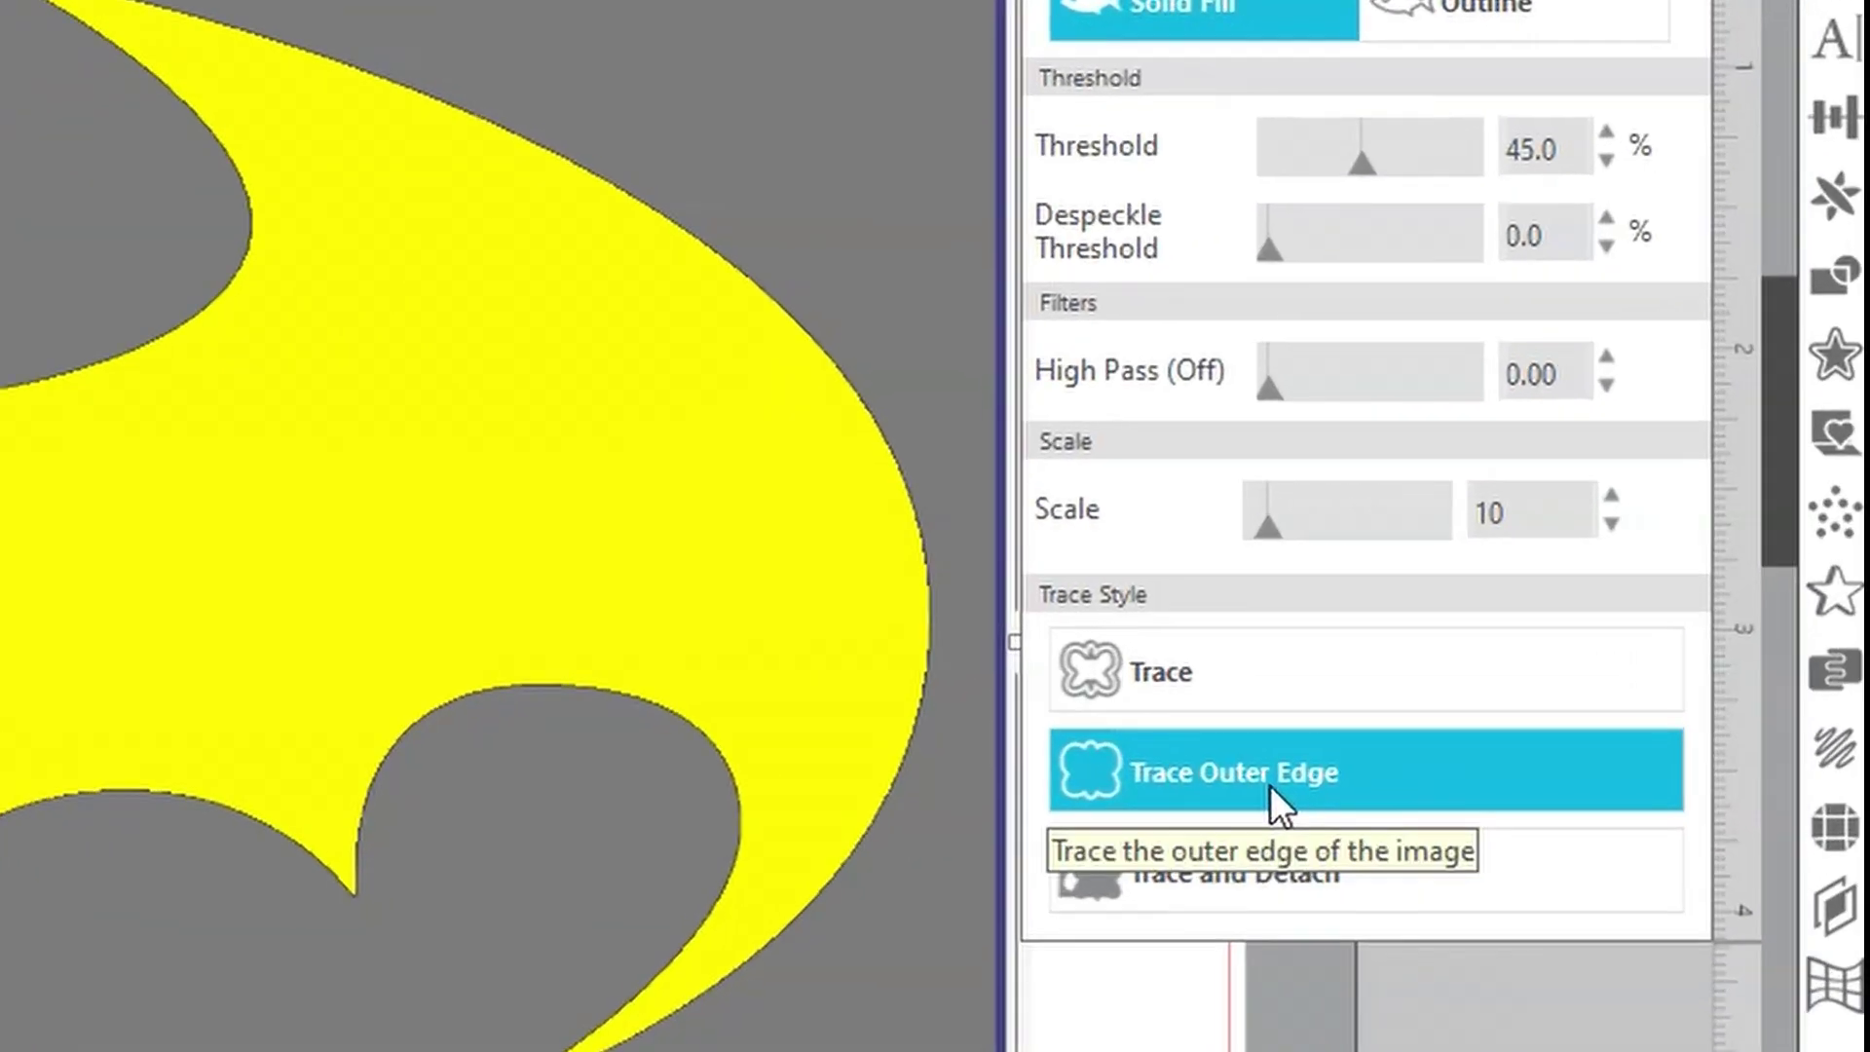
pyautogui.click(1266, 781)
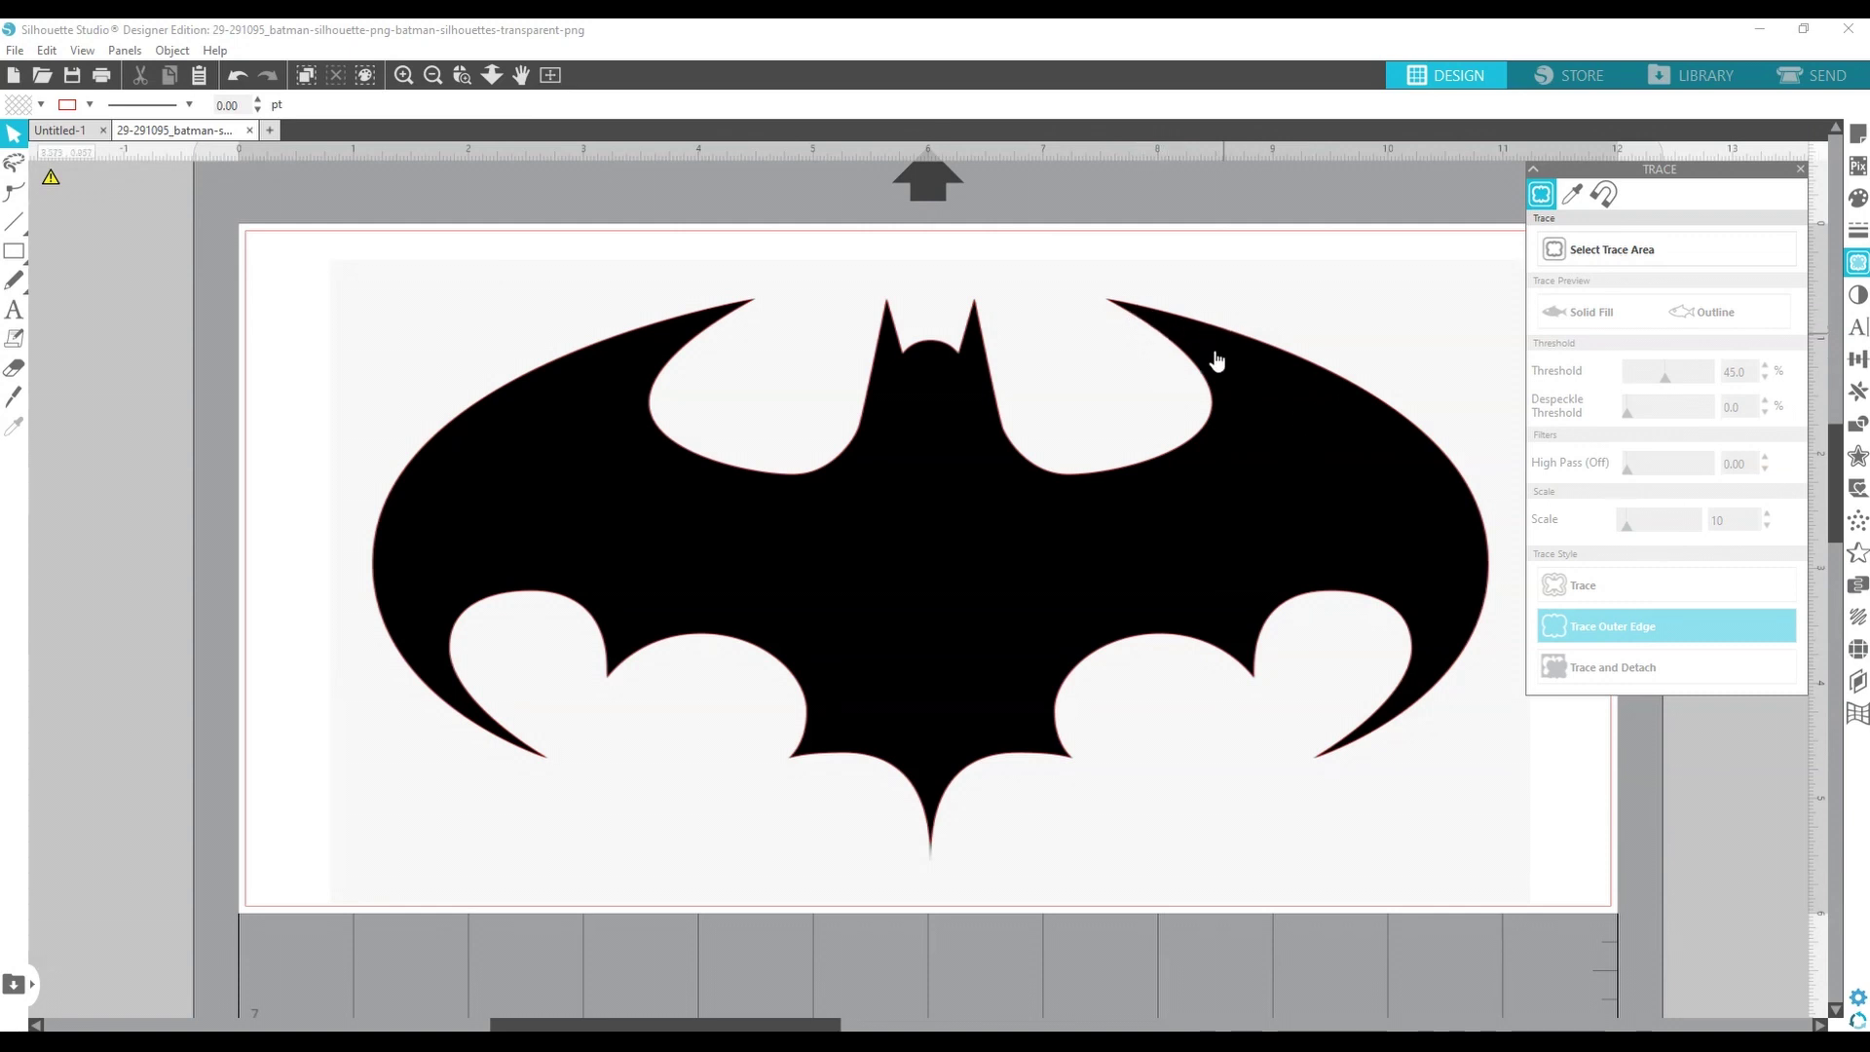
# - Move the original Batman image off the page, below the traced outline, and deselect it
pyautogui.moveTo(1011, 583)
pyautogui.mouseDown()
pyautogui.moveTo(926, 576)
pyautogui.moveTo(828, 826)
pyautogui.mouseUp()
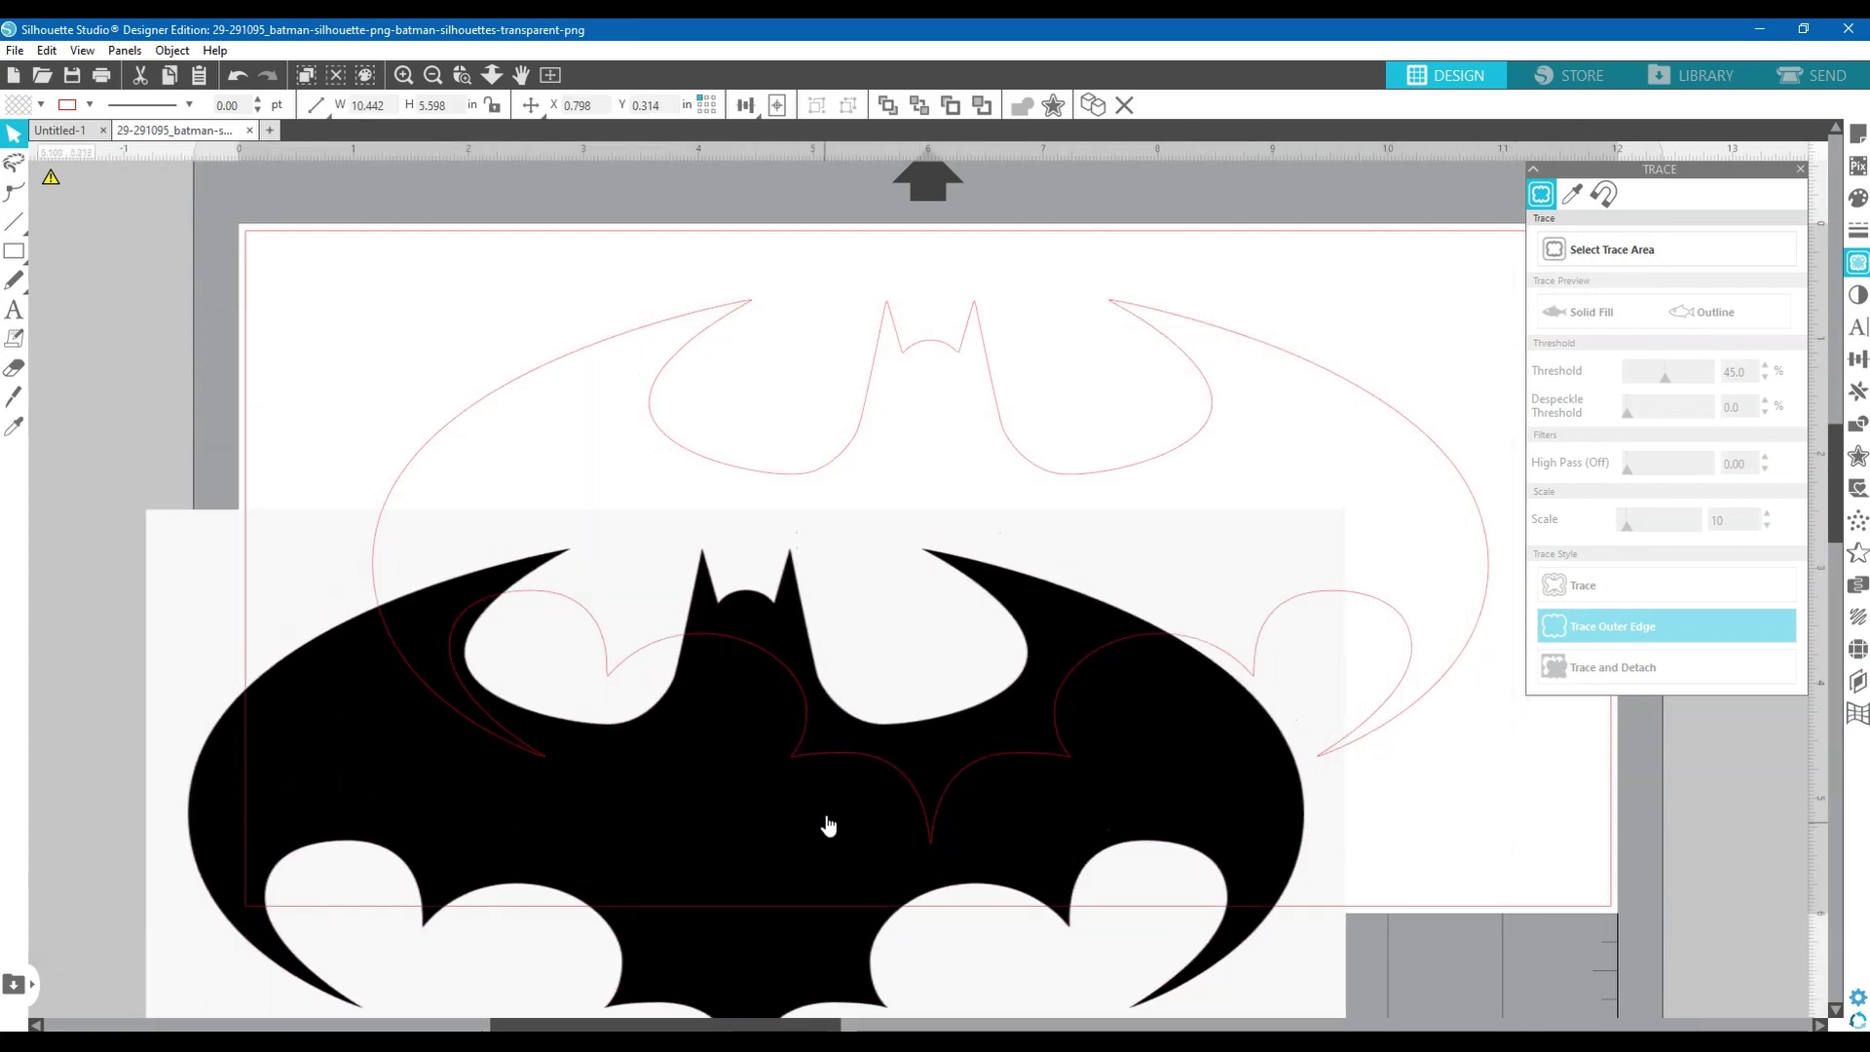
pyautogui.click(1166, 321)
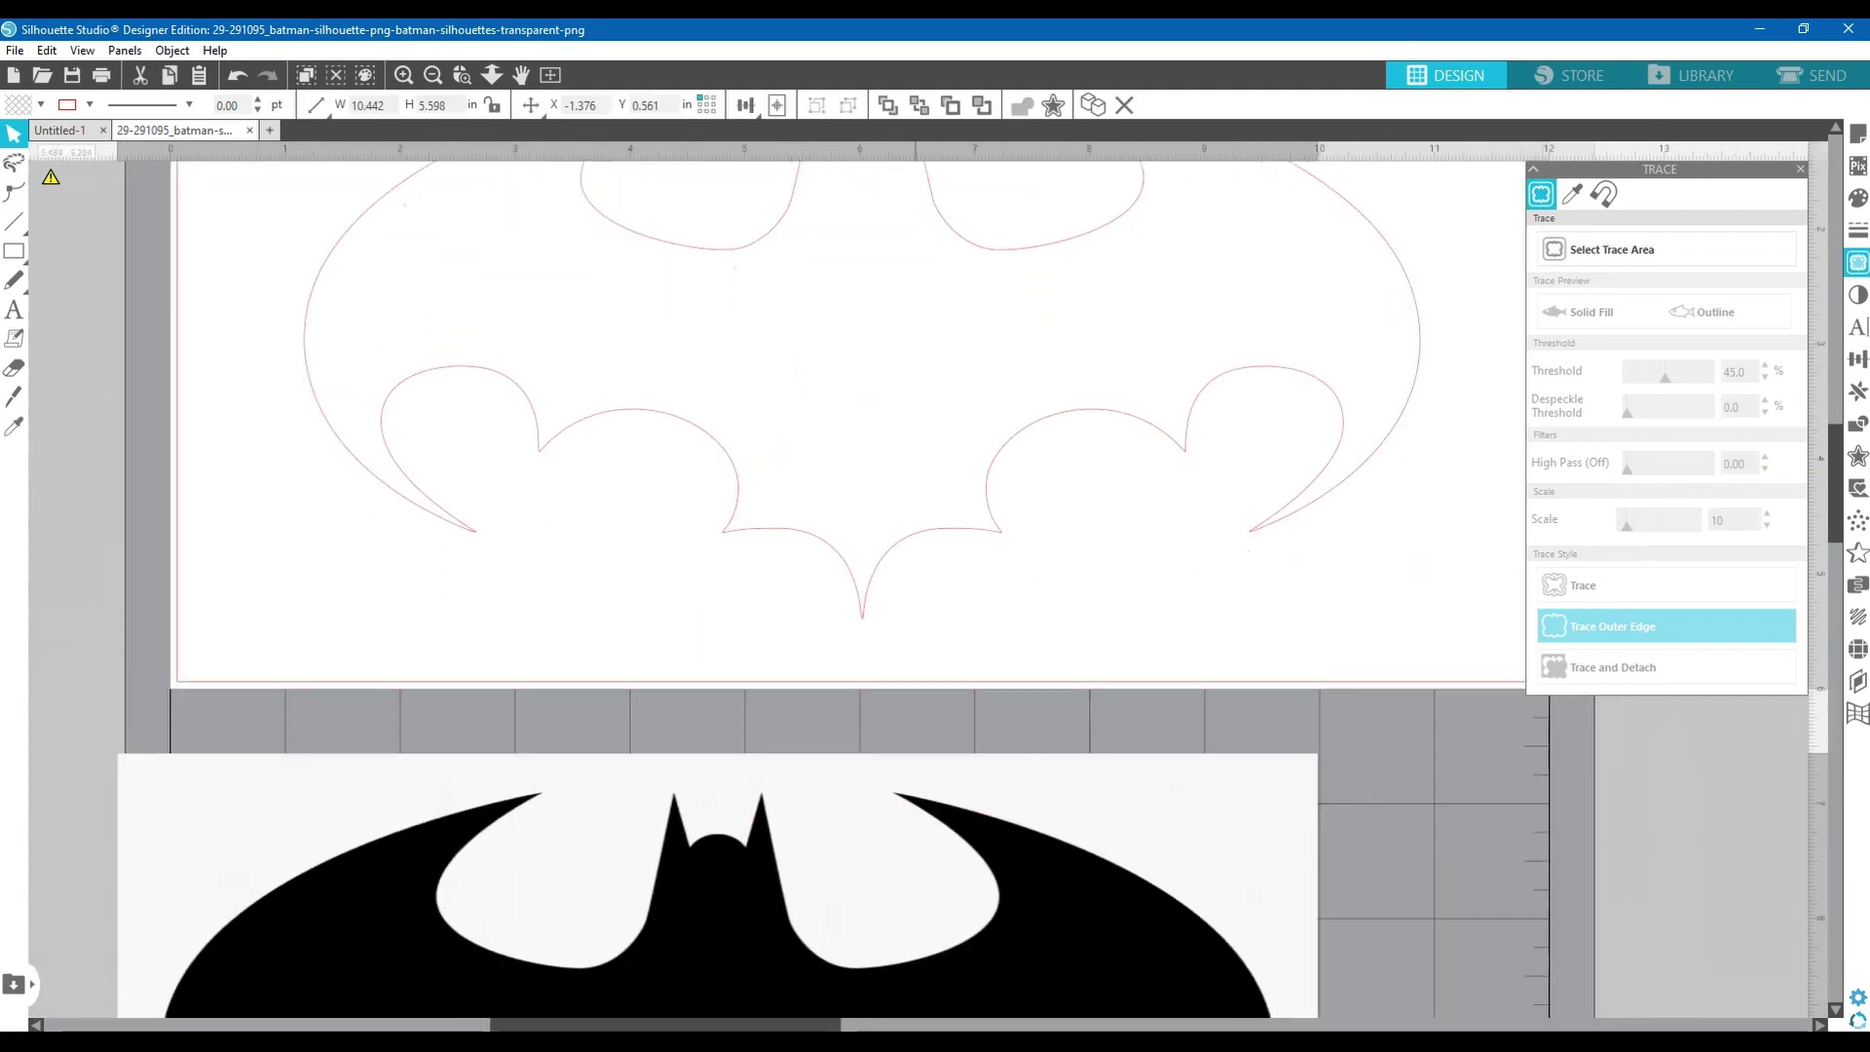
pyautogui.scroll(-2, 1243, 650)
pyautogui.scroll(3, 1244, 650)
pyautogui.scroll(2, 1115, 551)
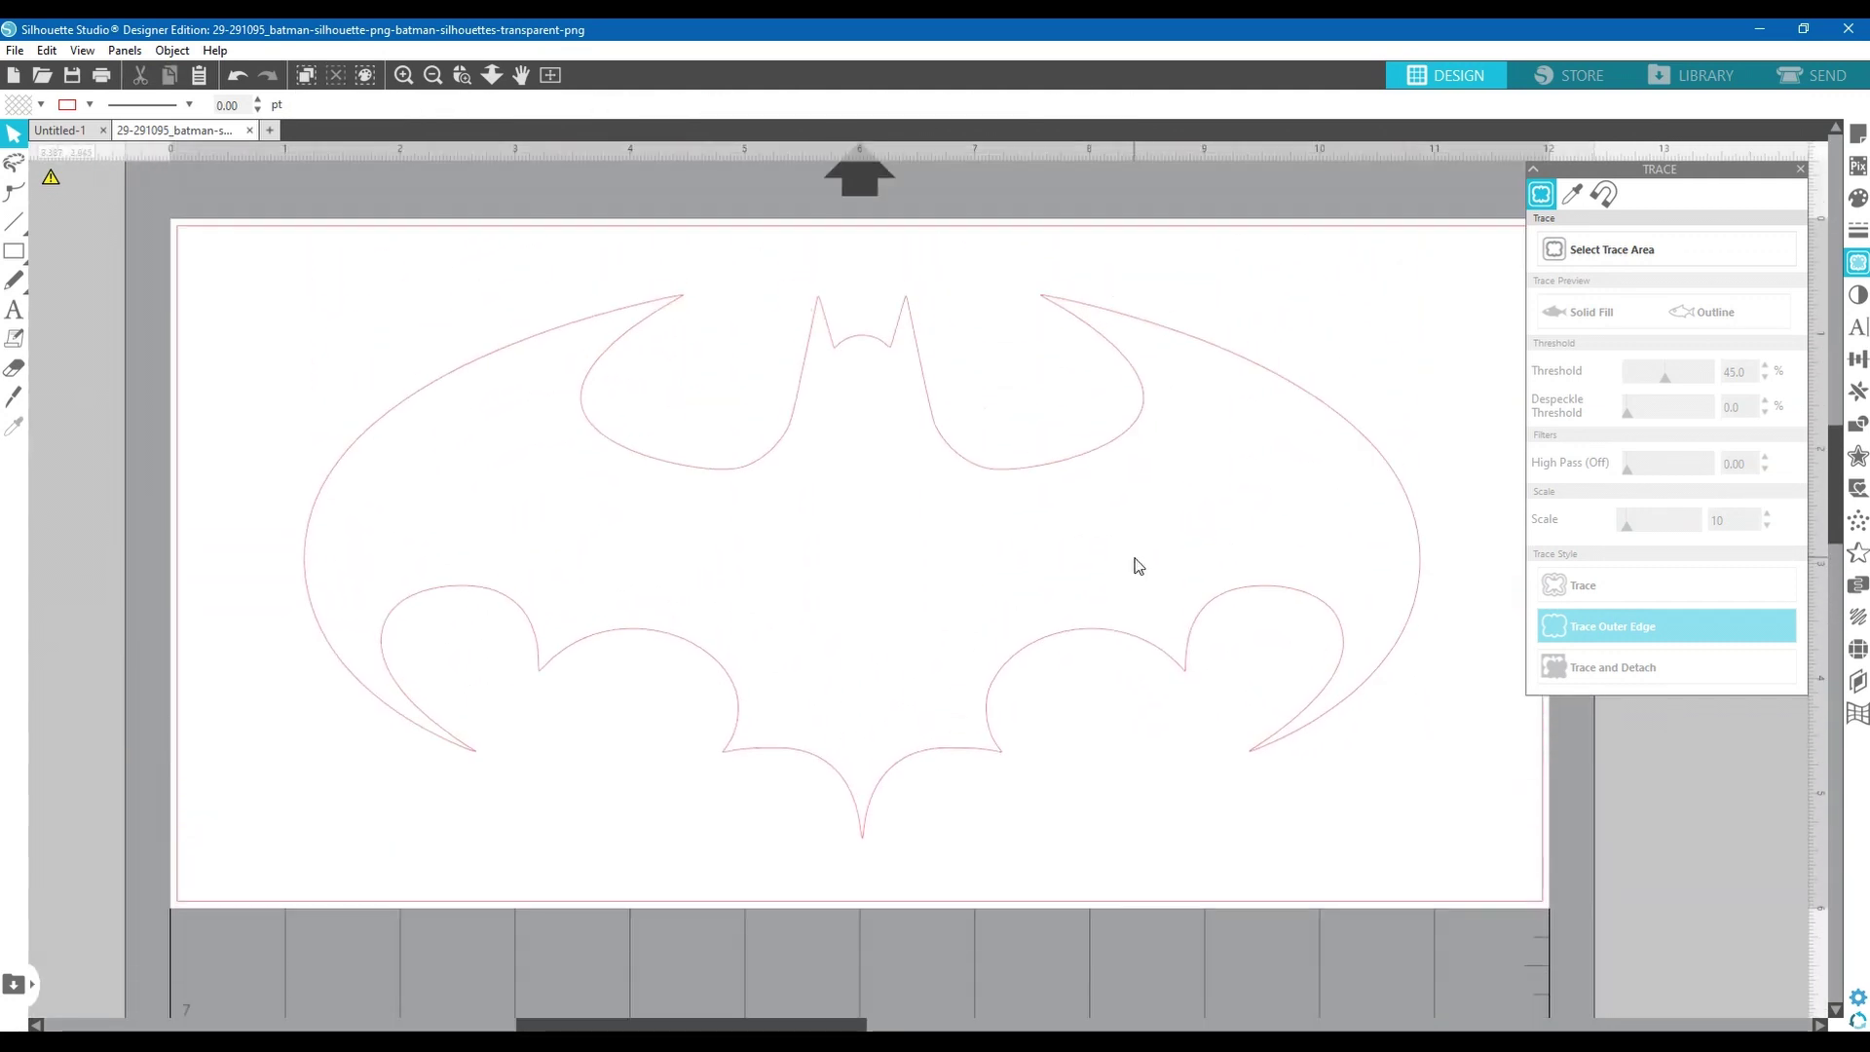